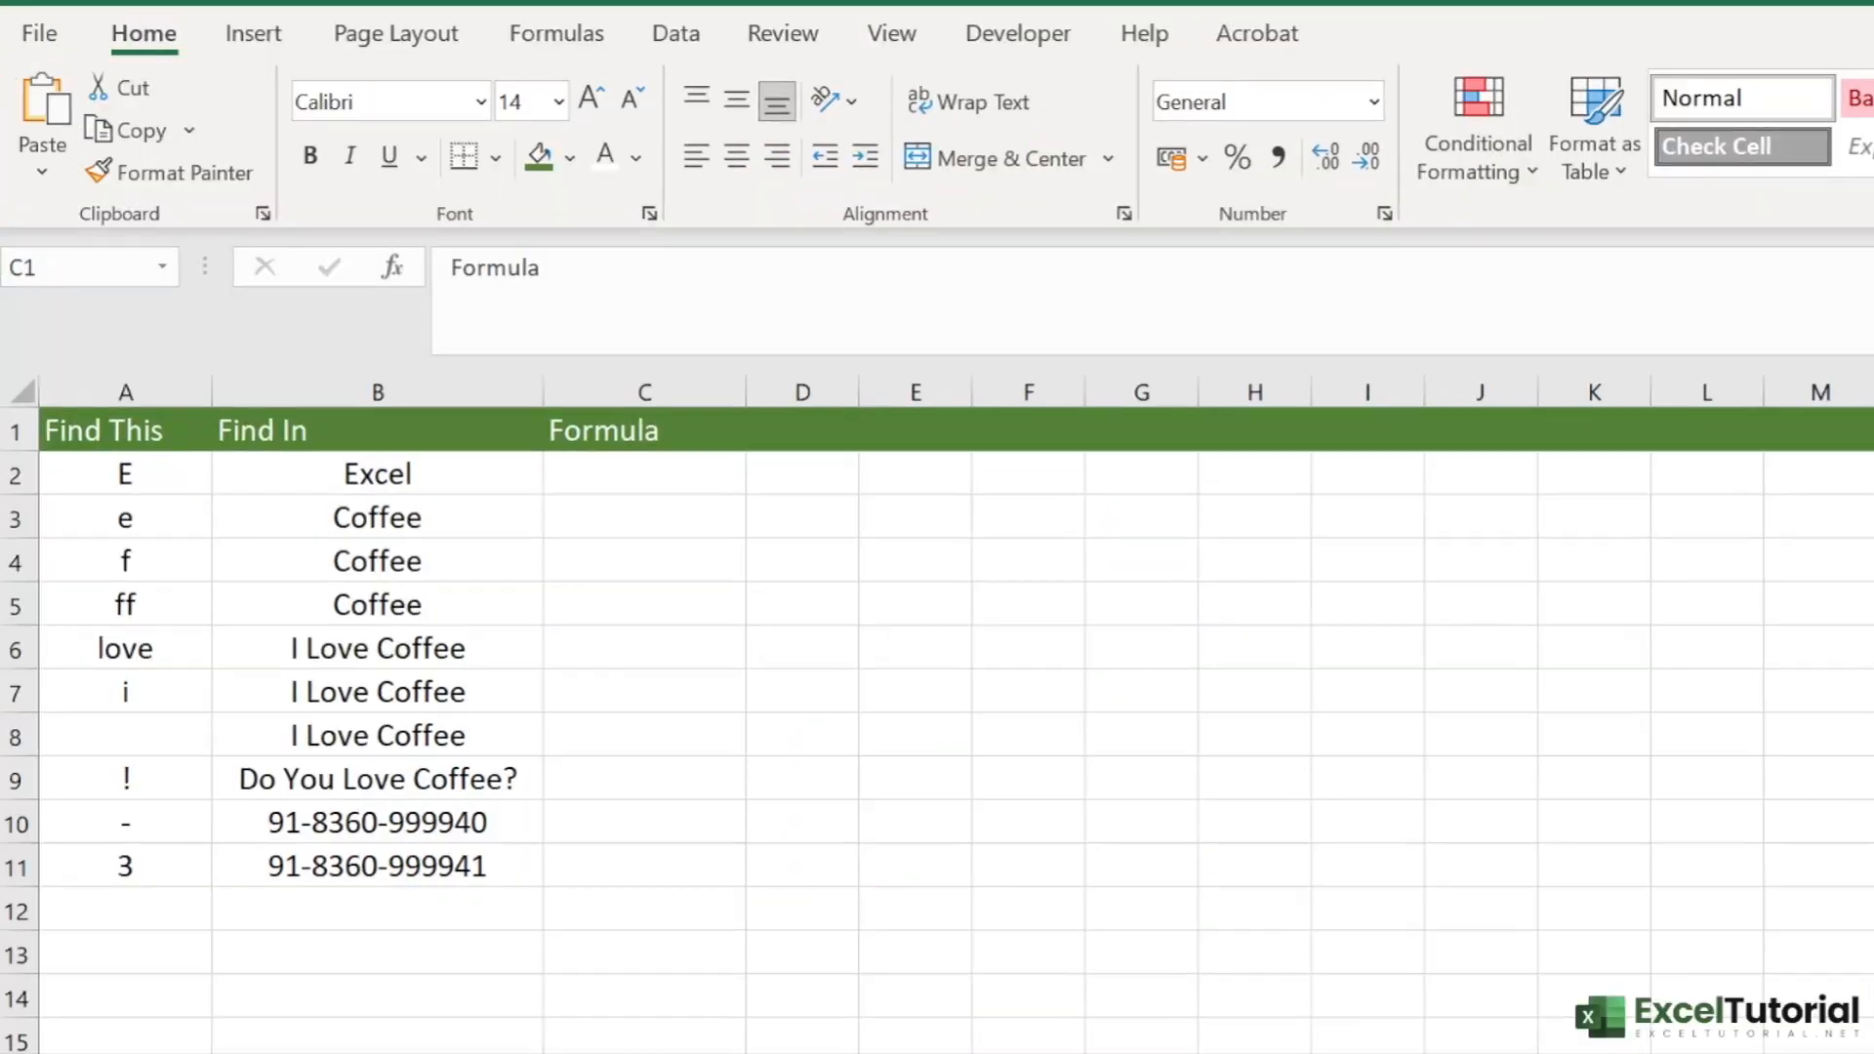
click(134, 433)
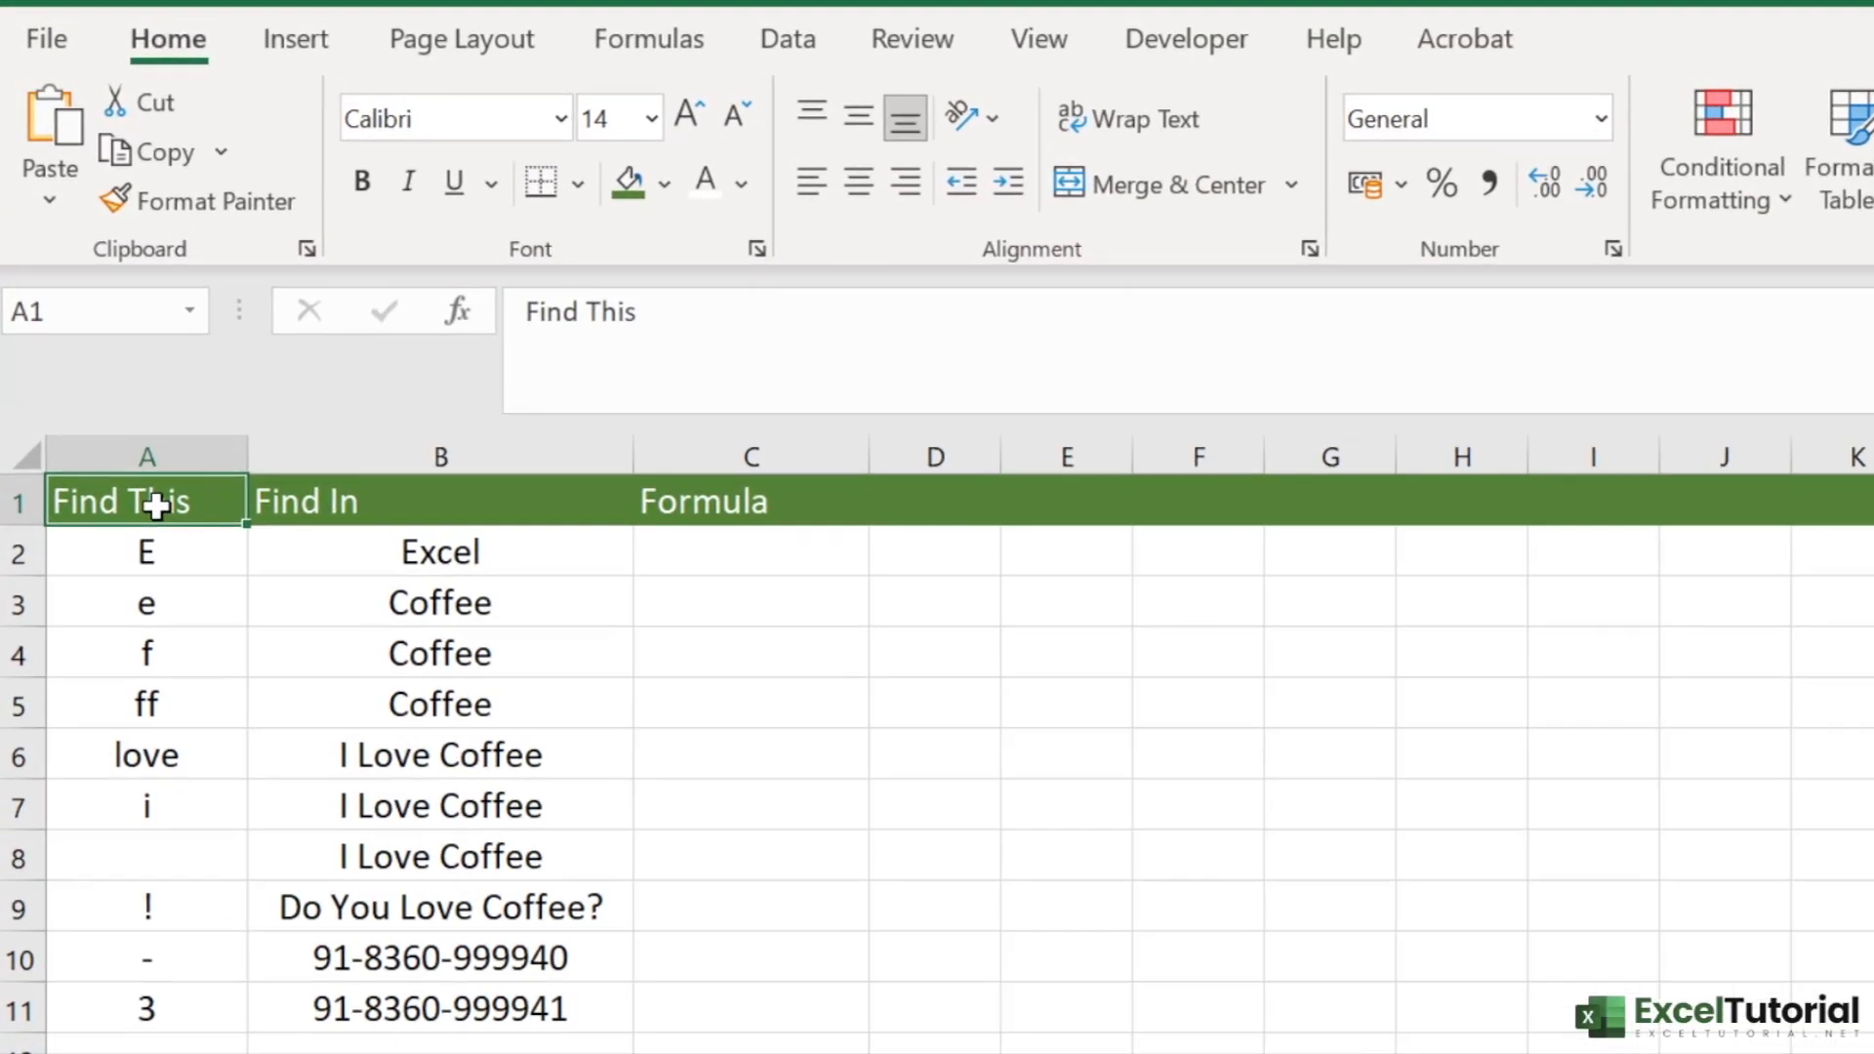
drag(156, 506, 201, 512)
drag(475, 556, 447, 912)
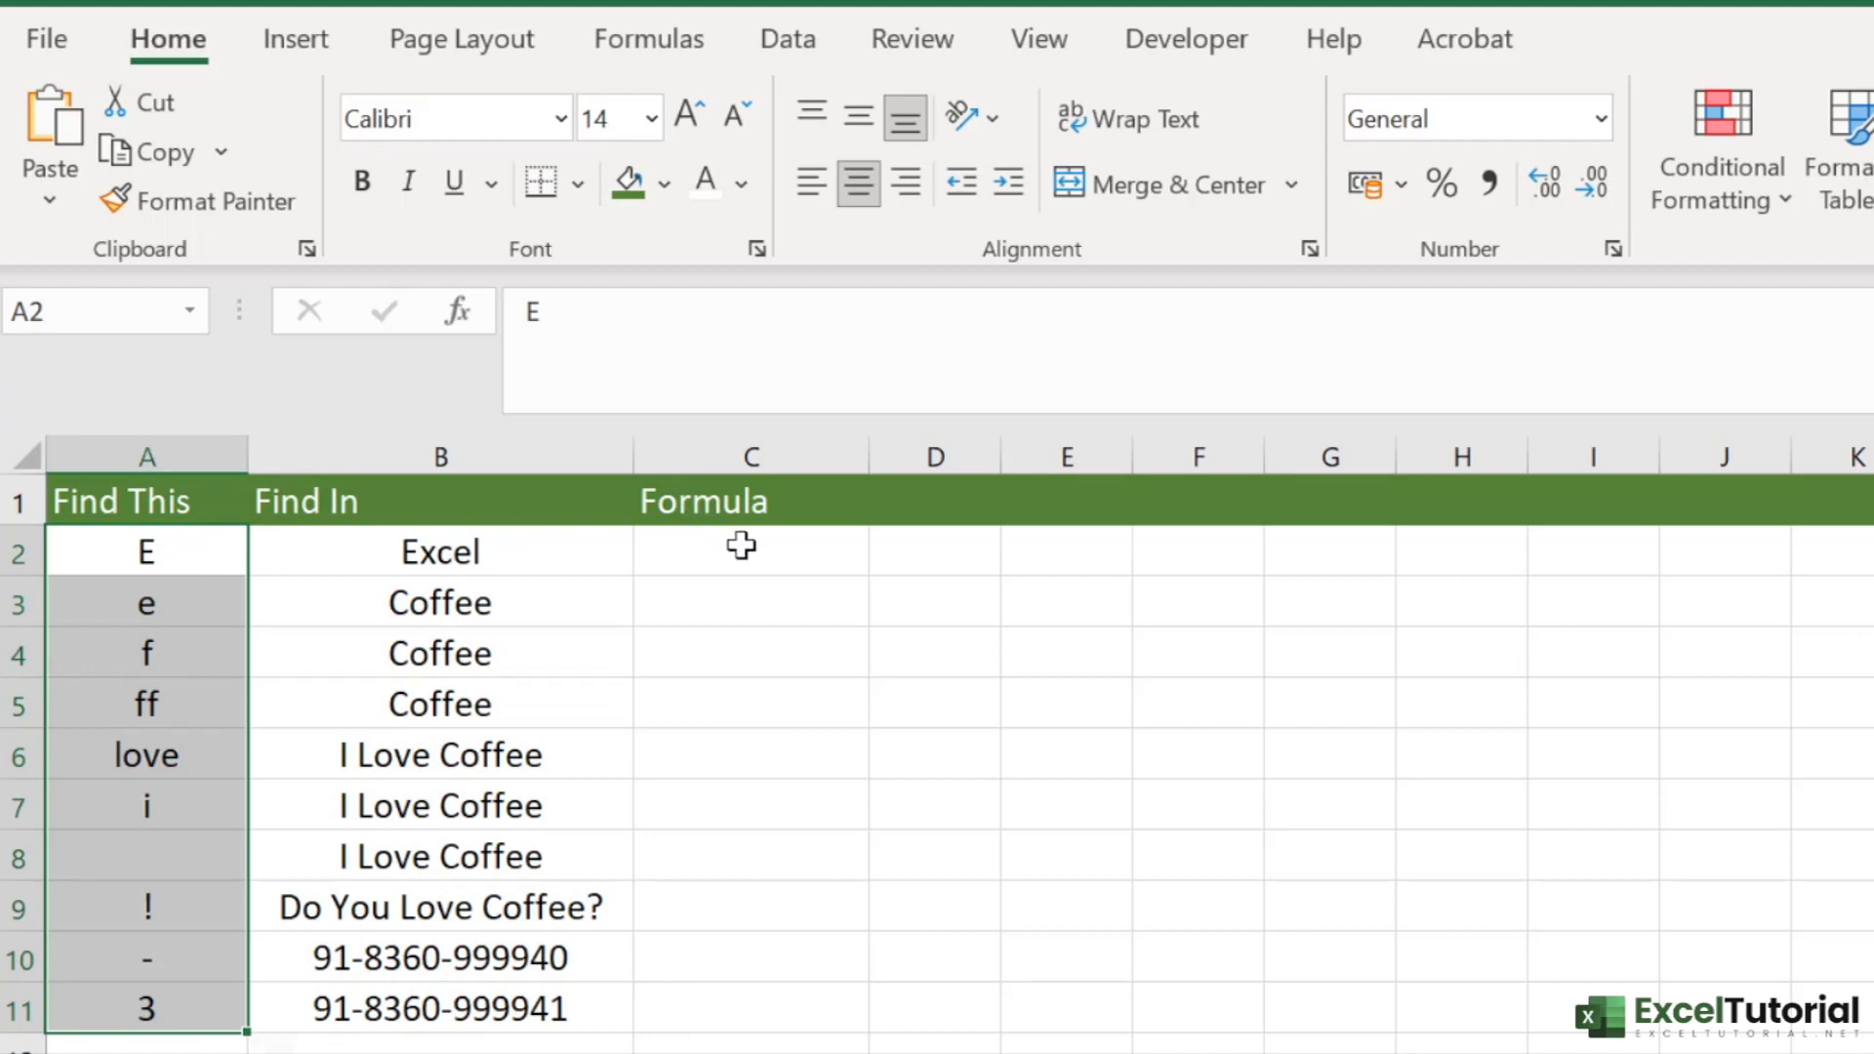
click(737, 556)
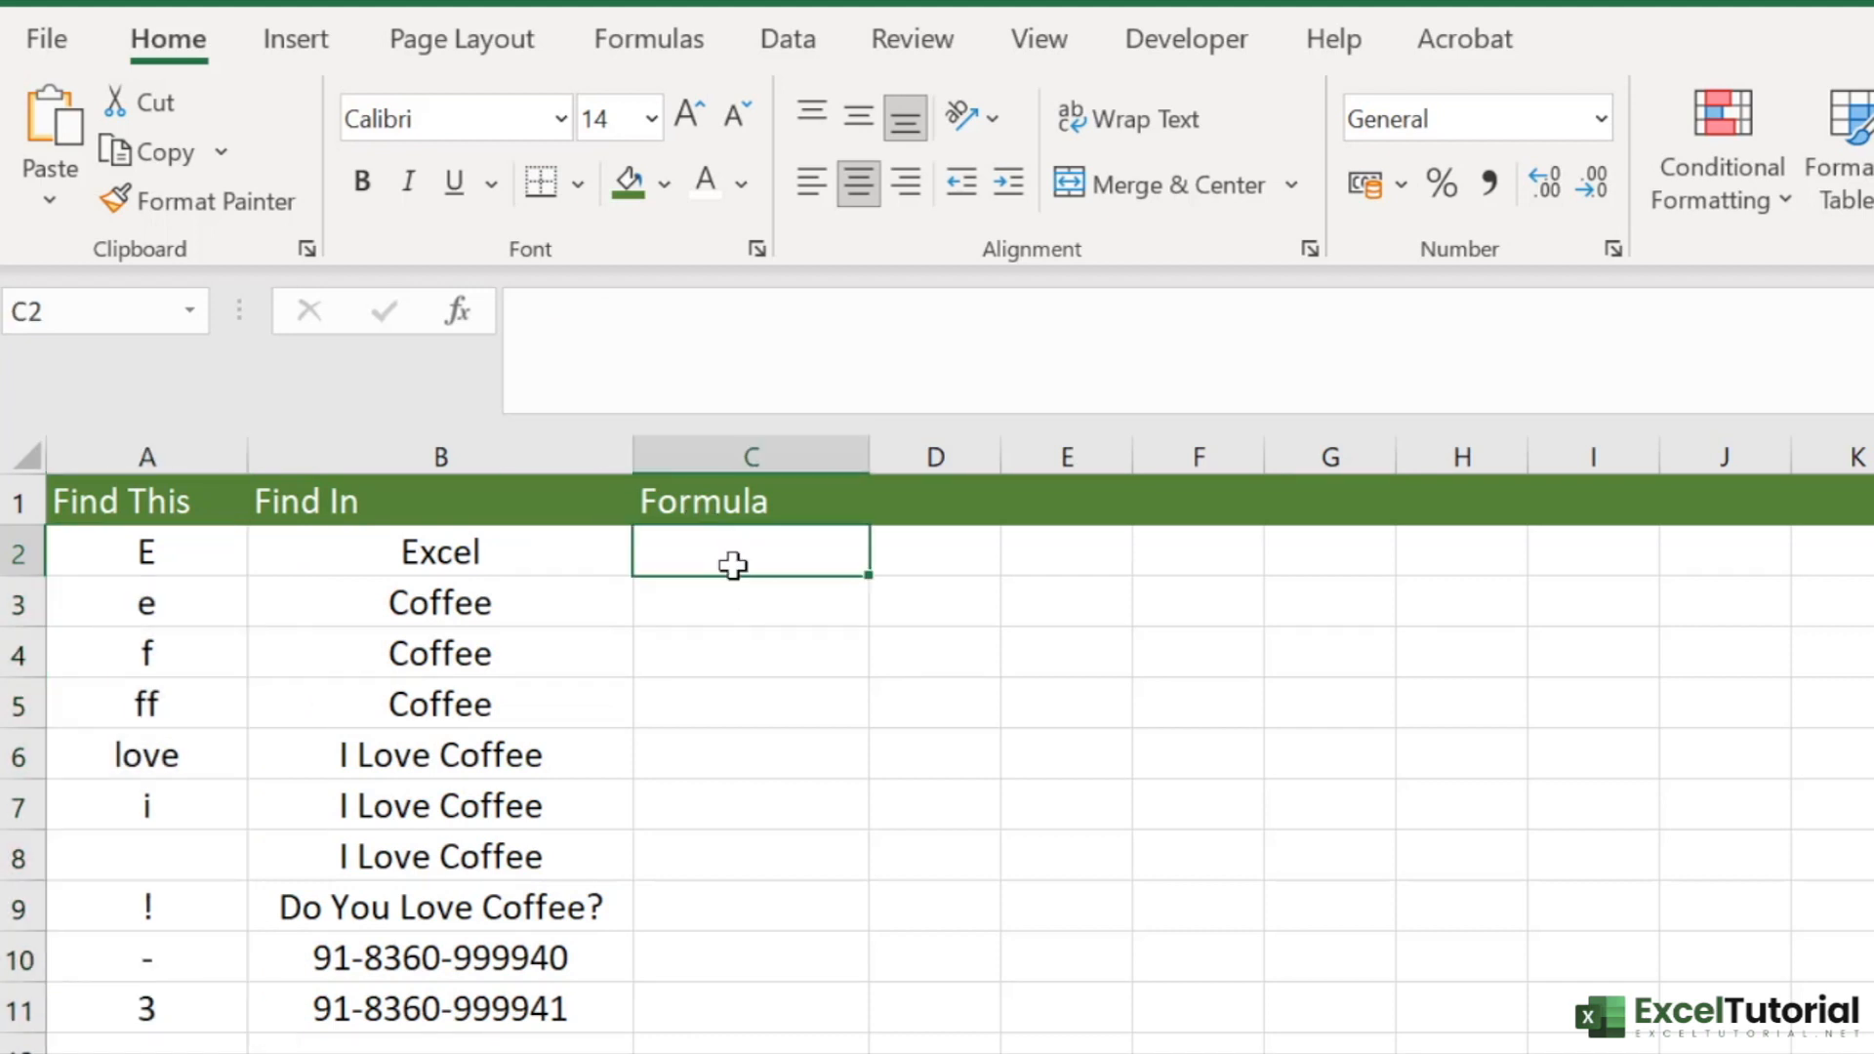
drag(150, 552, 172, 664)
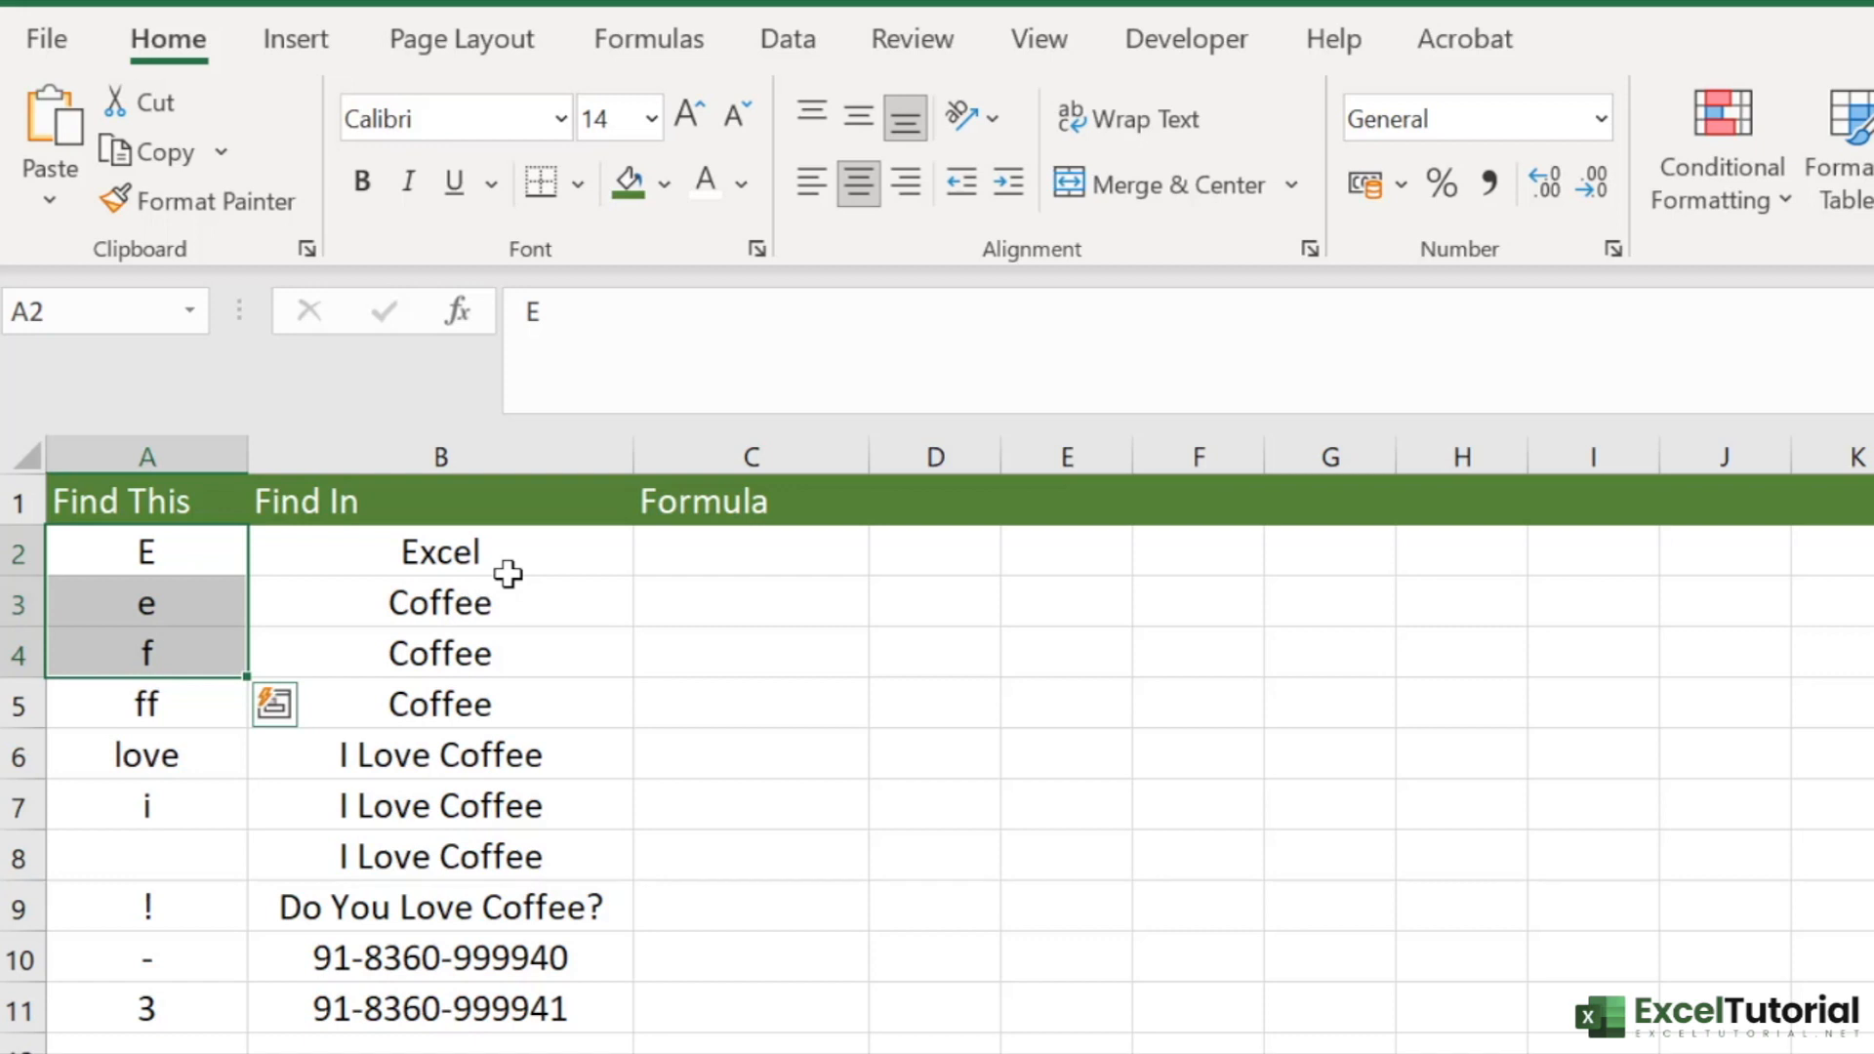
- Enter the formula =FIND(A2,B2) in cell C2 to locate the search text within the word Excel
click(733, 553)
text(=)
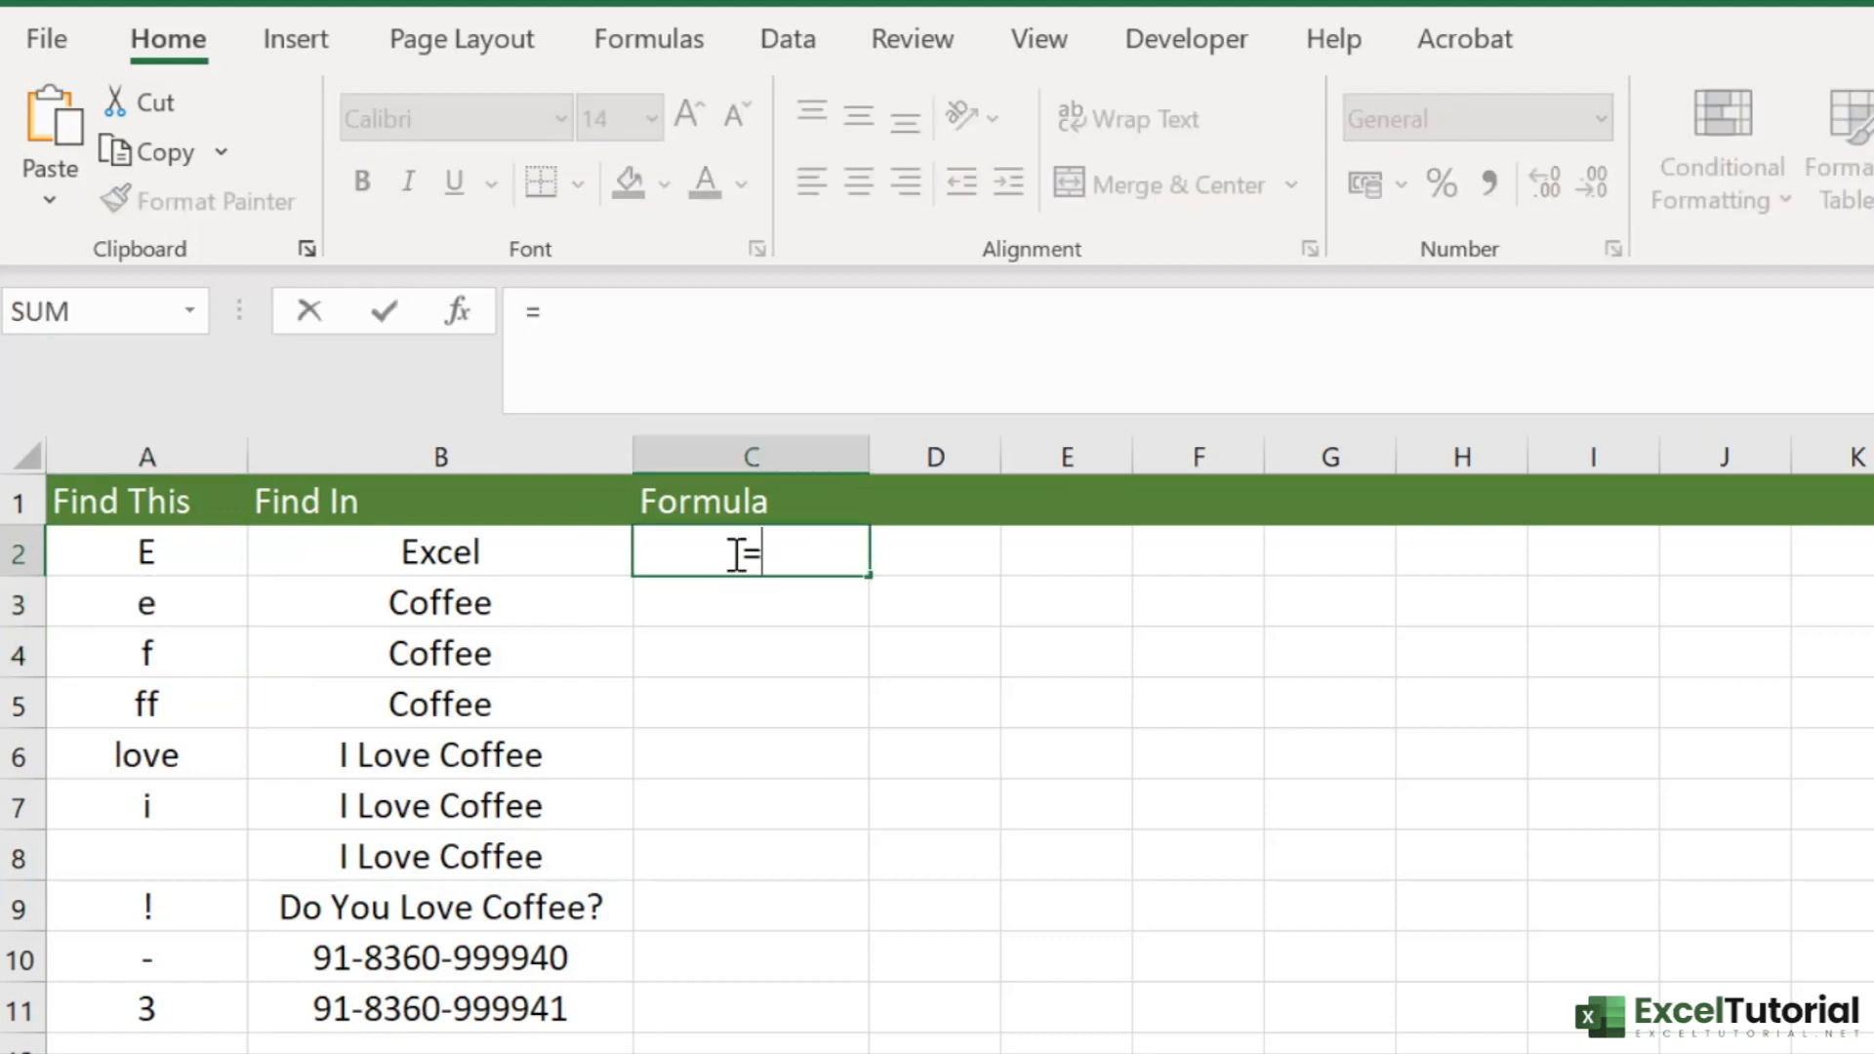
text(FIND()
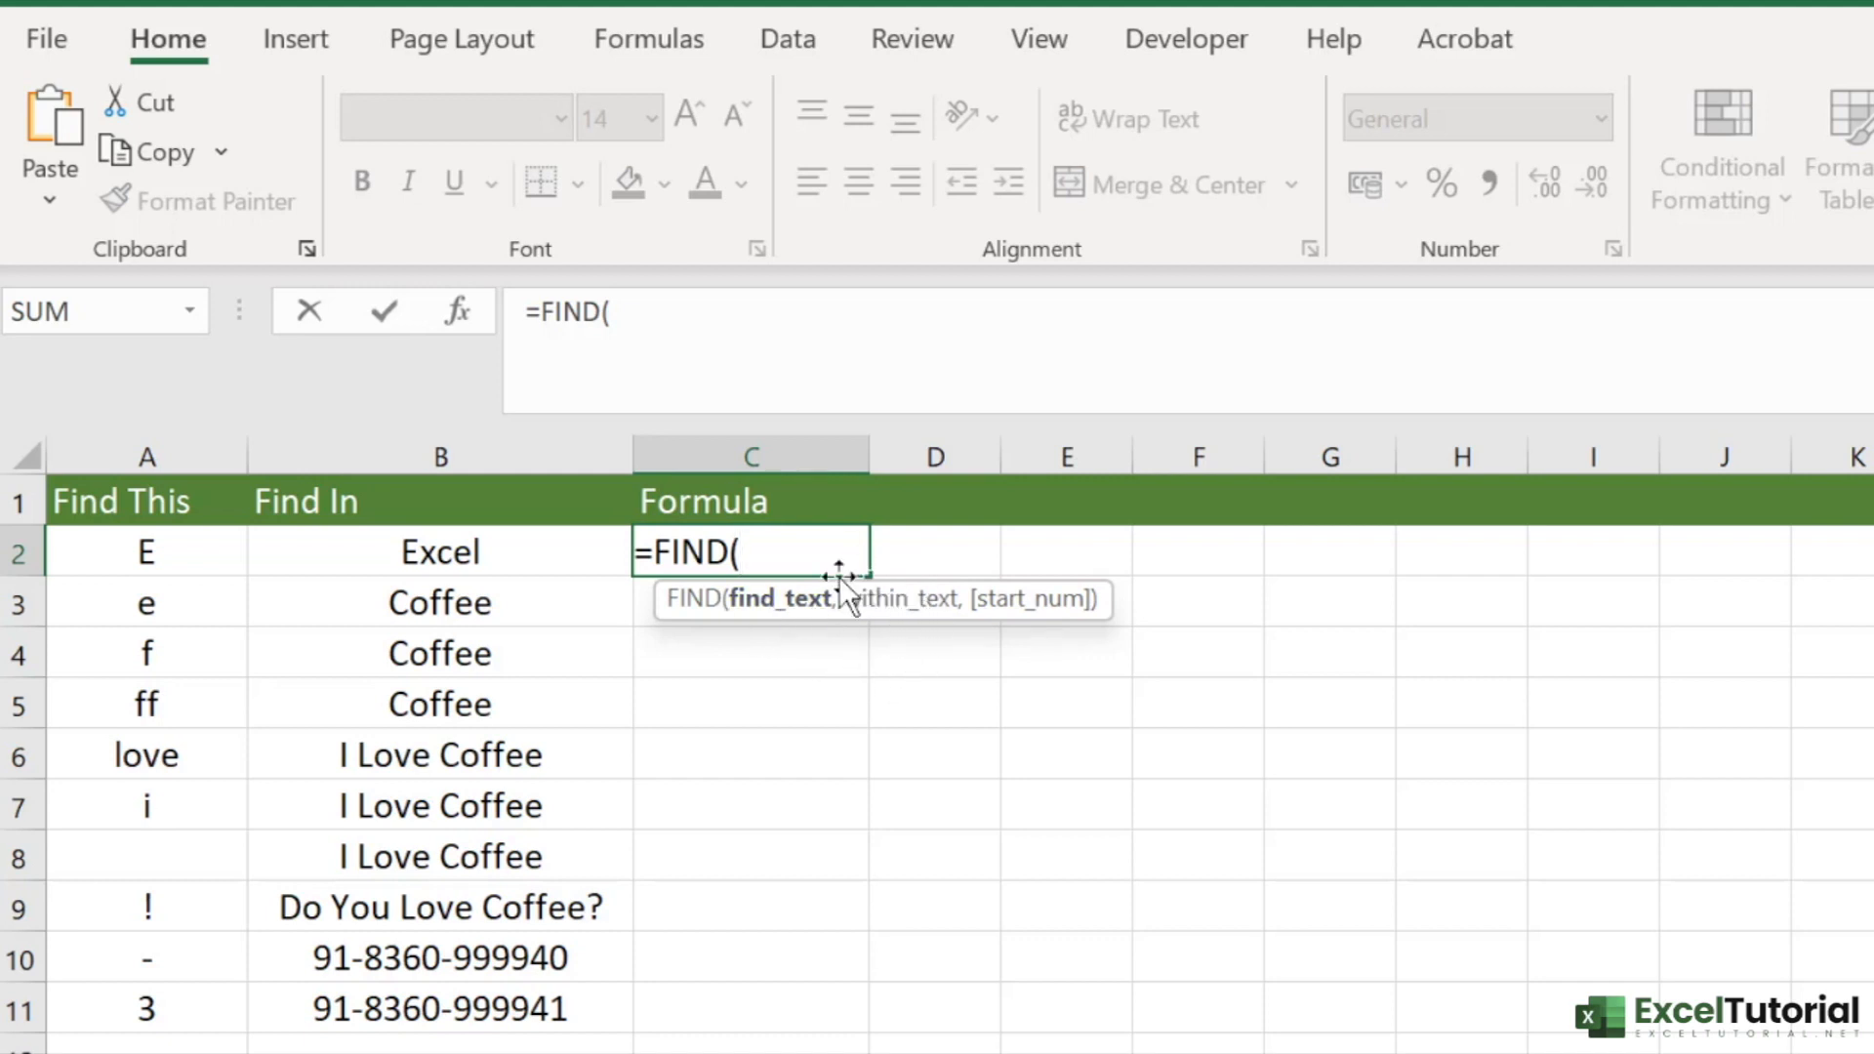
click(150, 553)
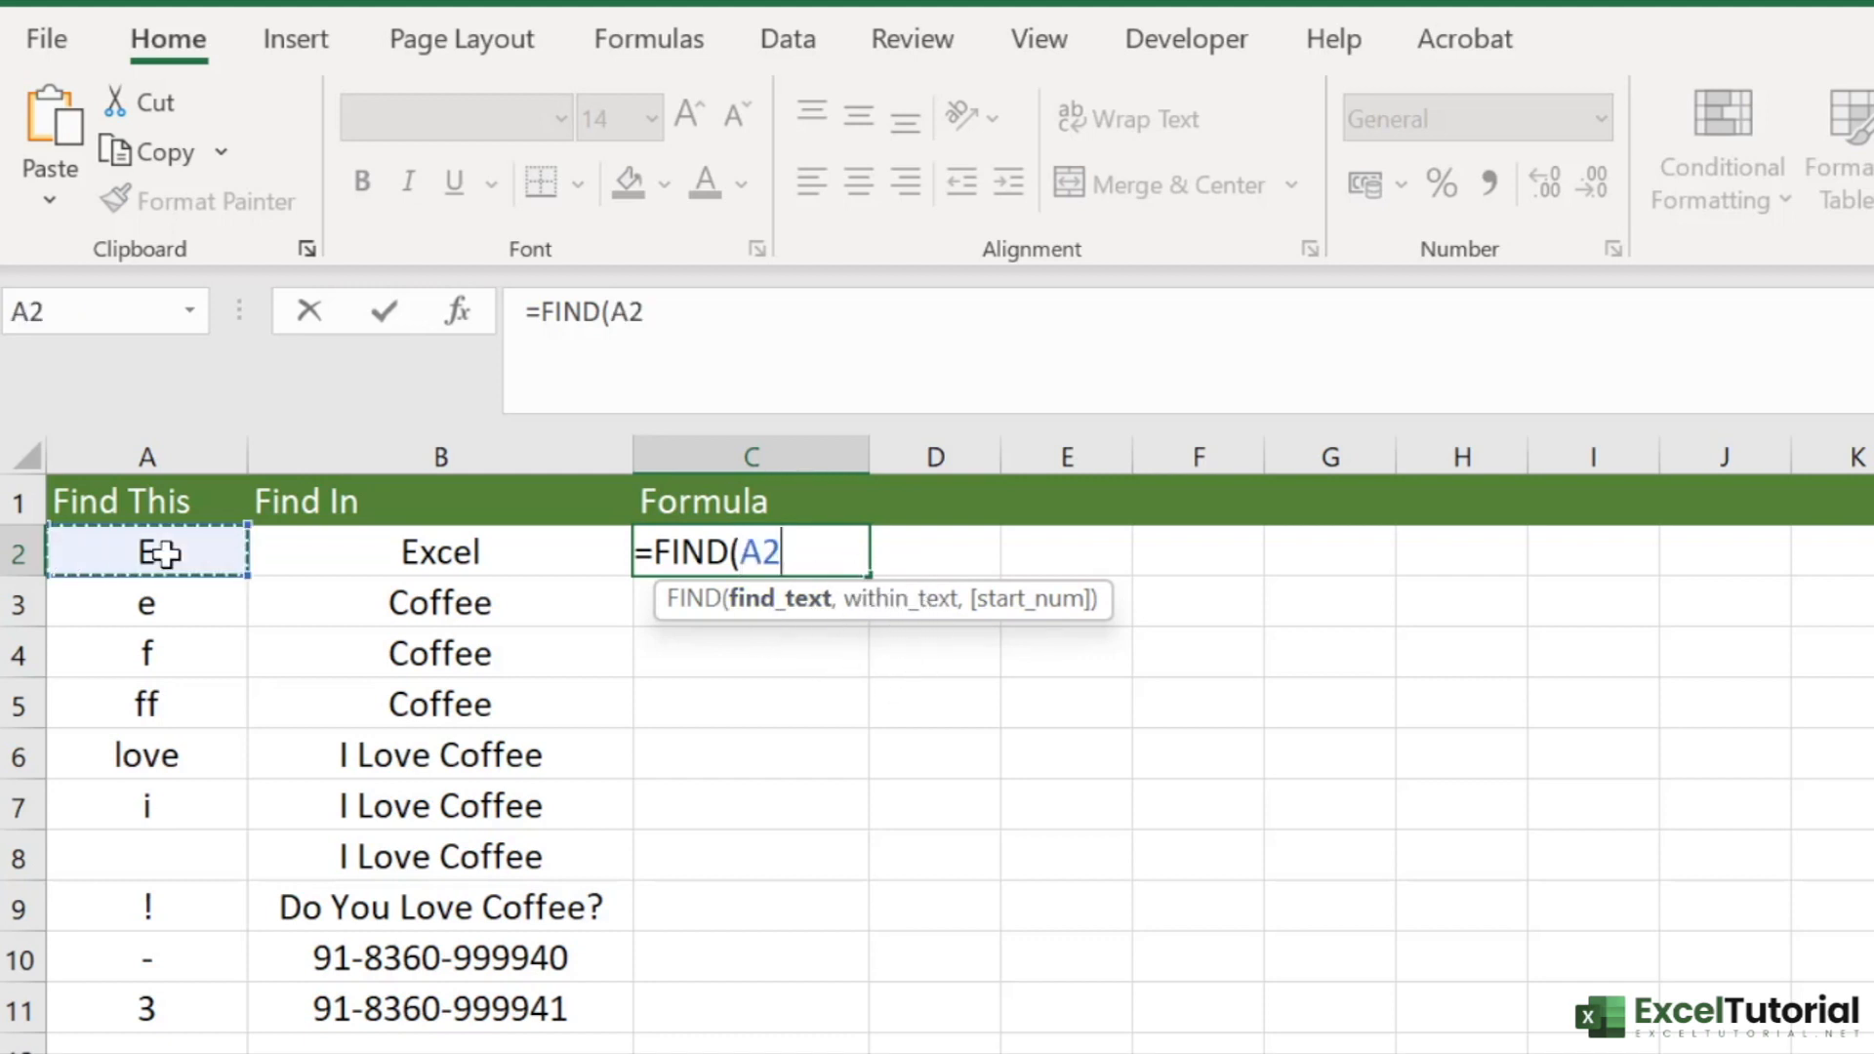
text(,)
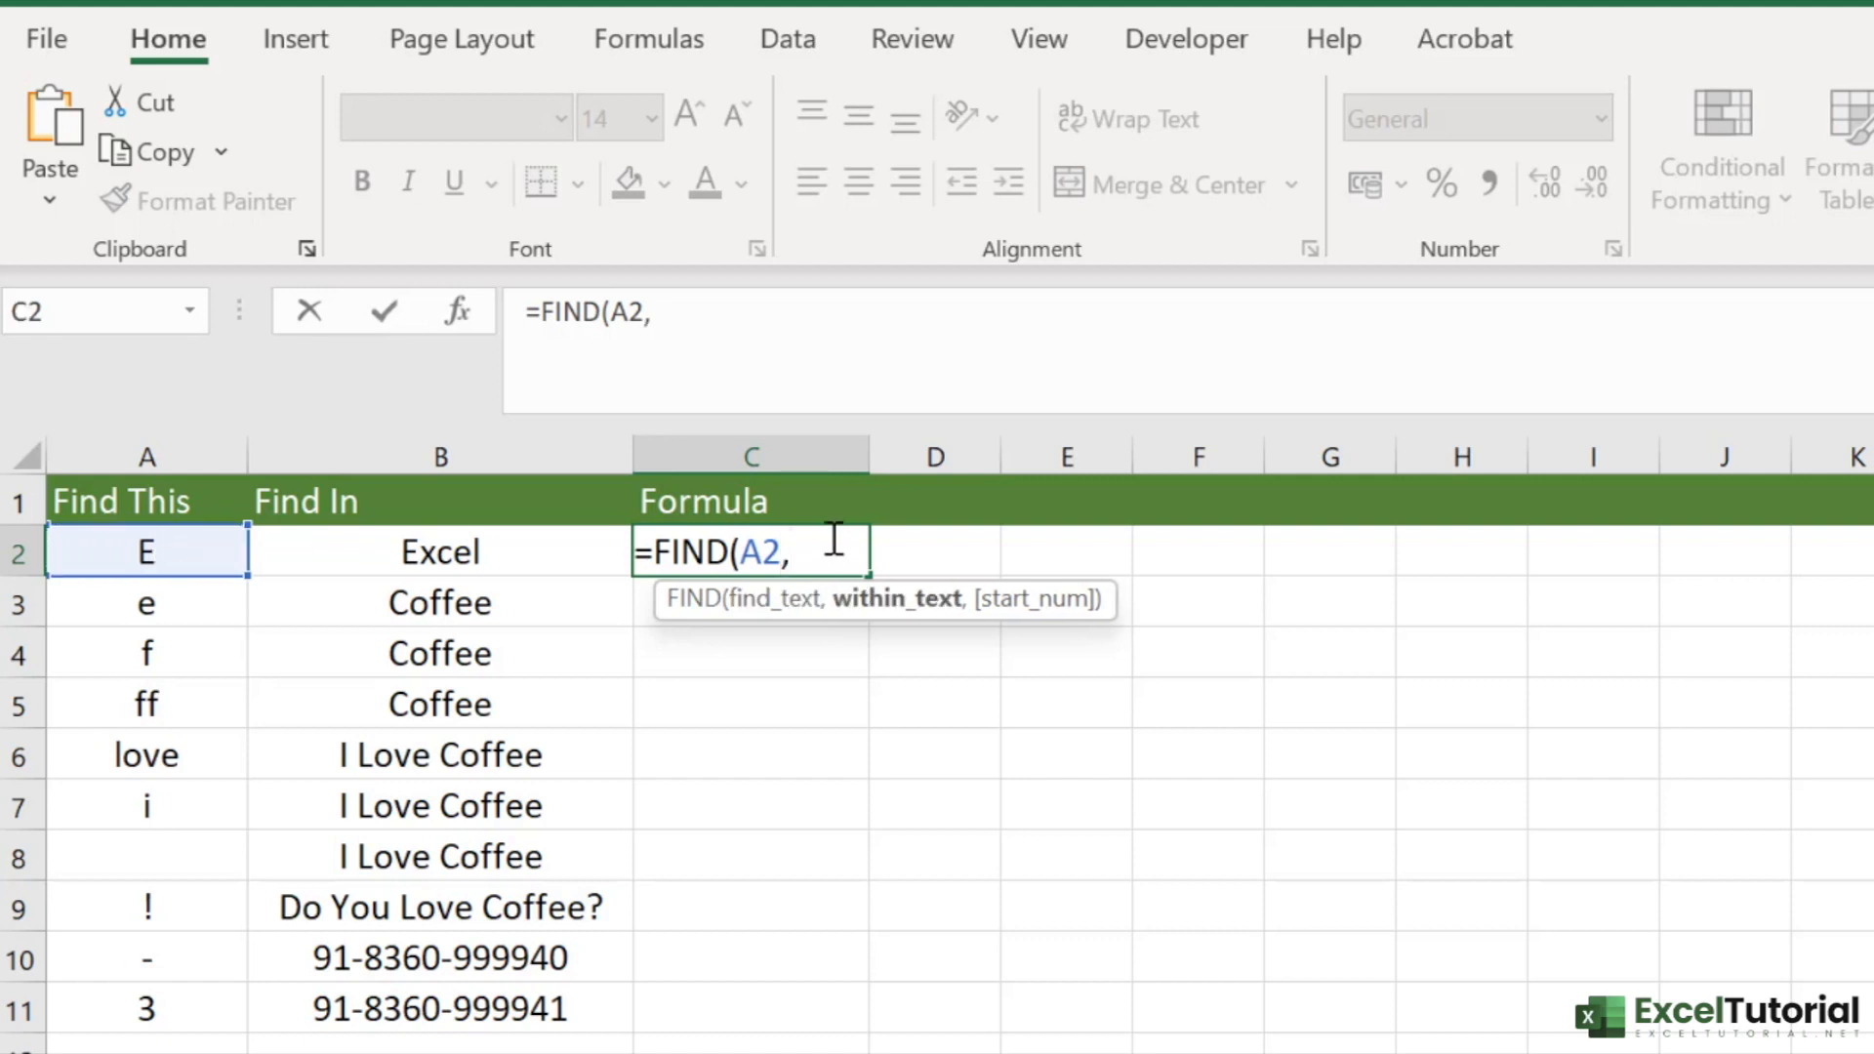
click(443, 556)
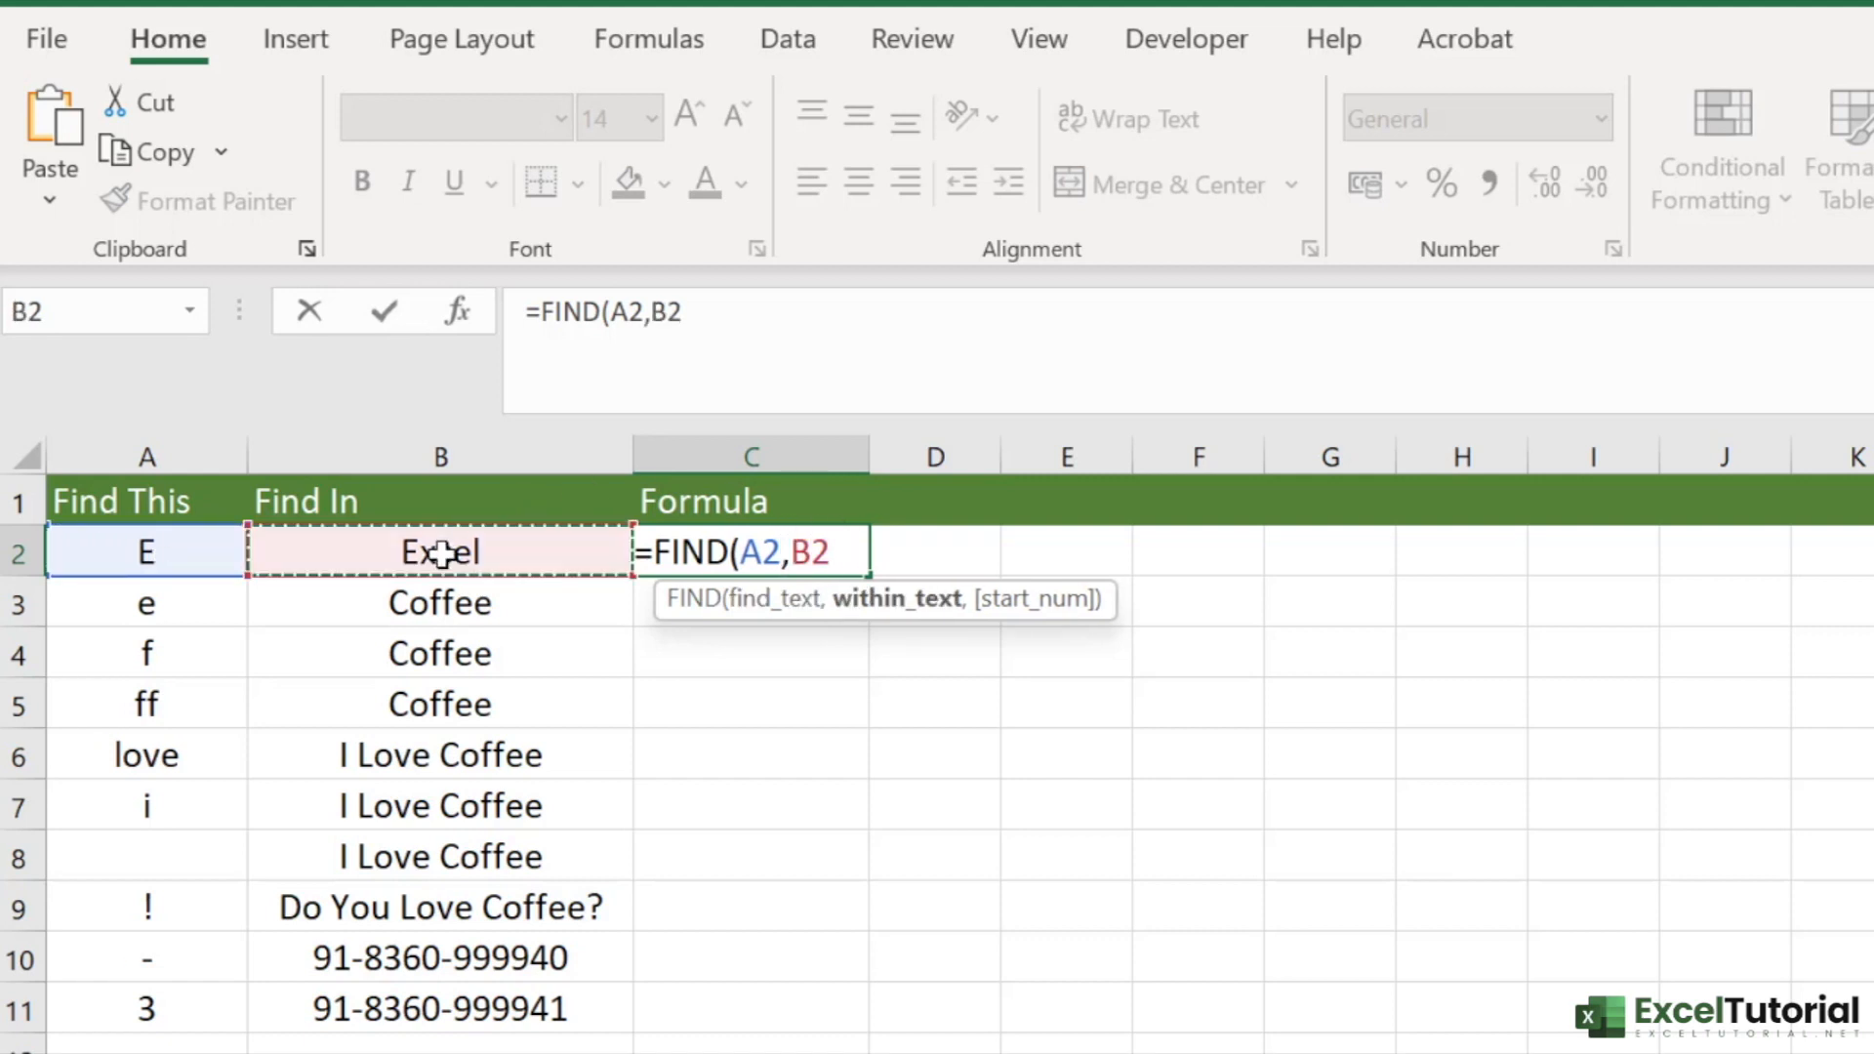
text())
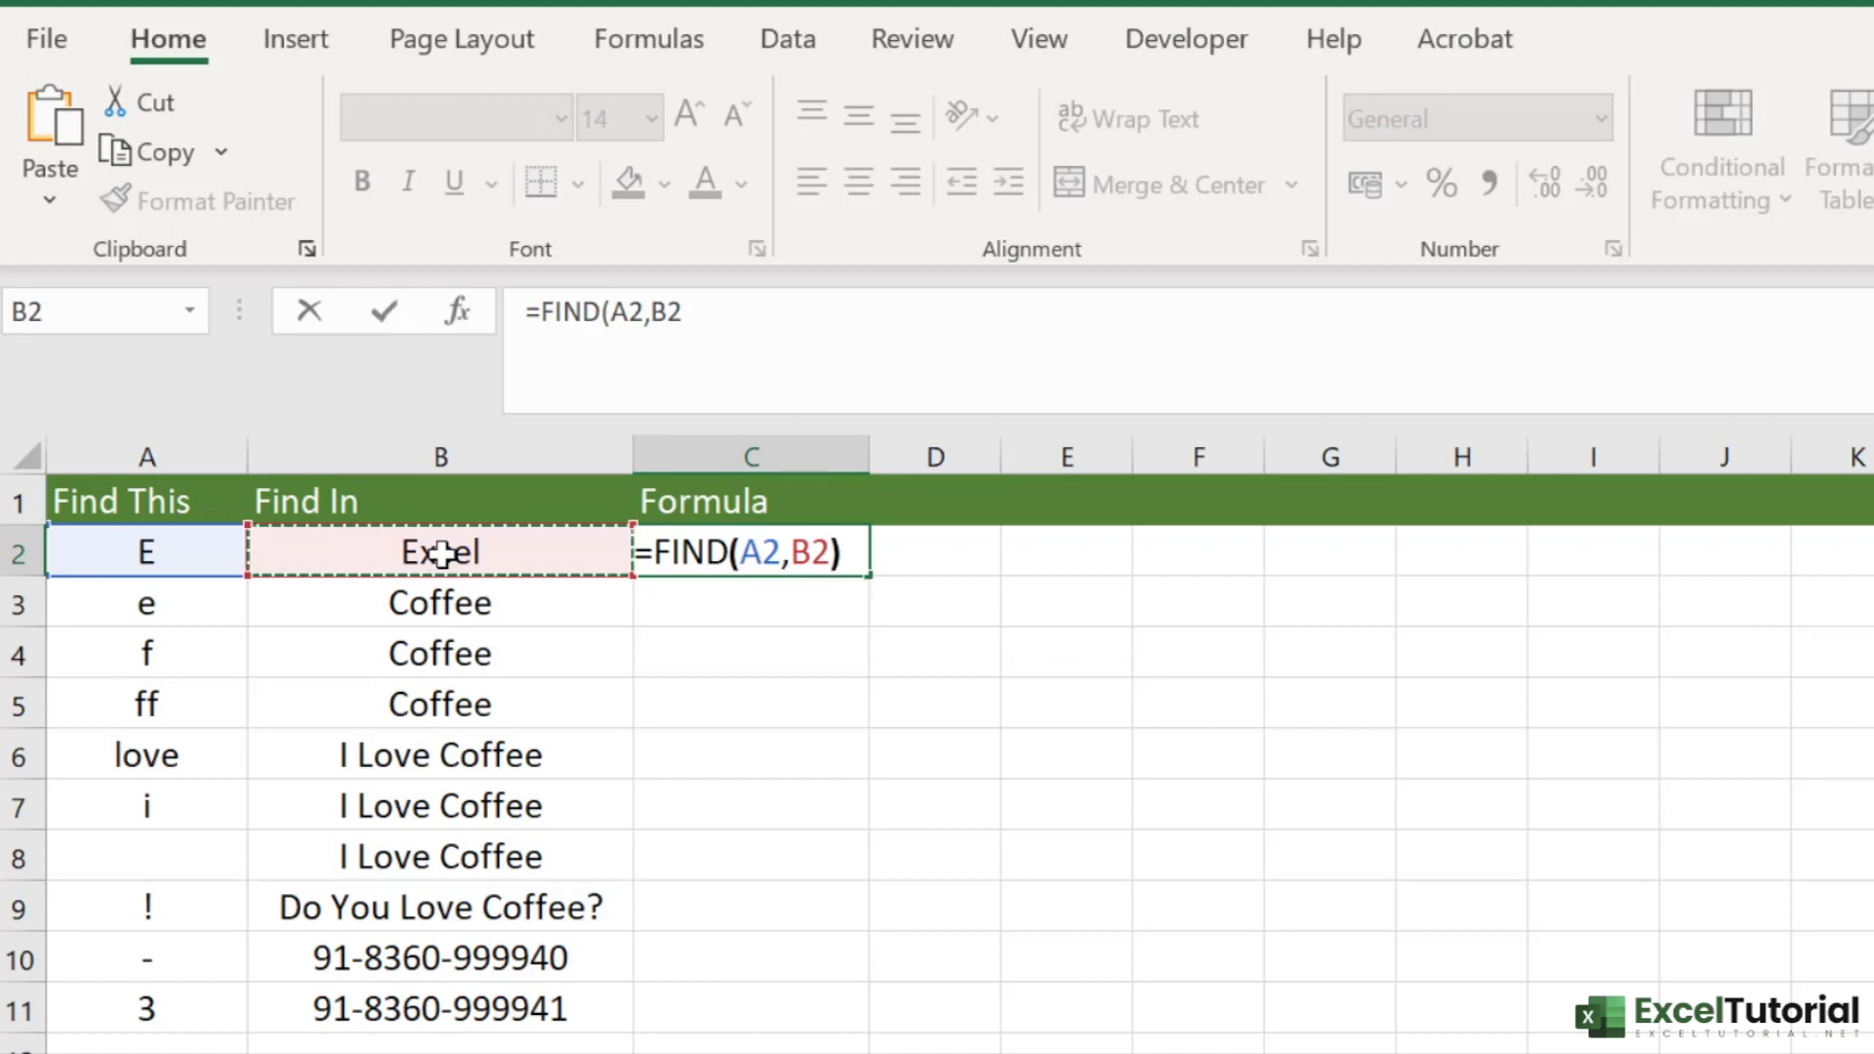
key(Return)
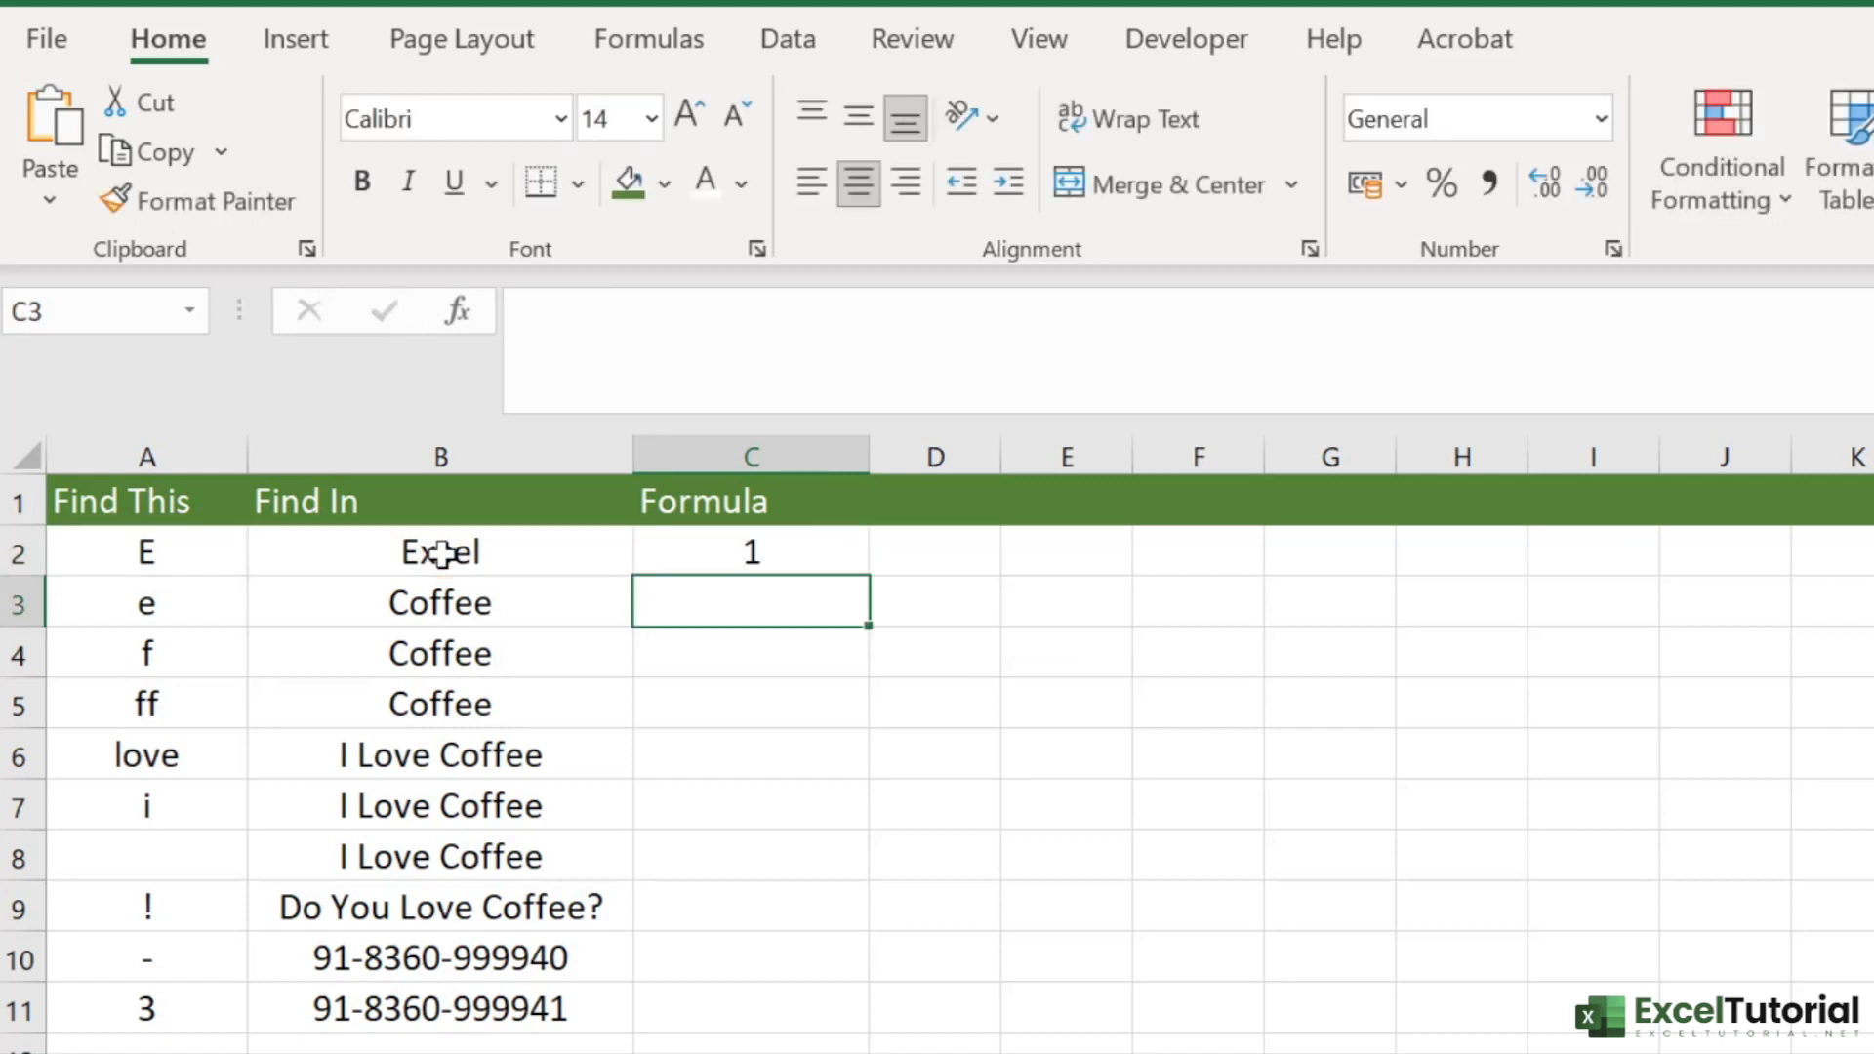
- Fill the FIND formula from C2 down through C11
click(794, 533)
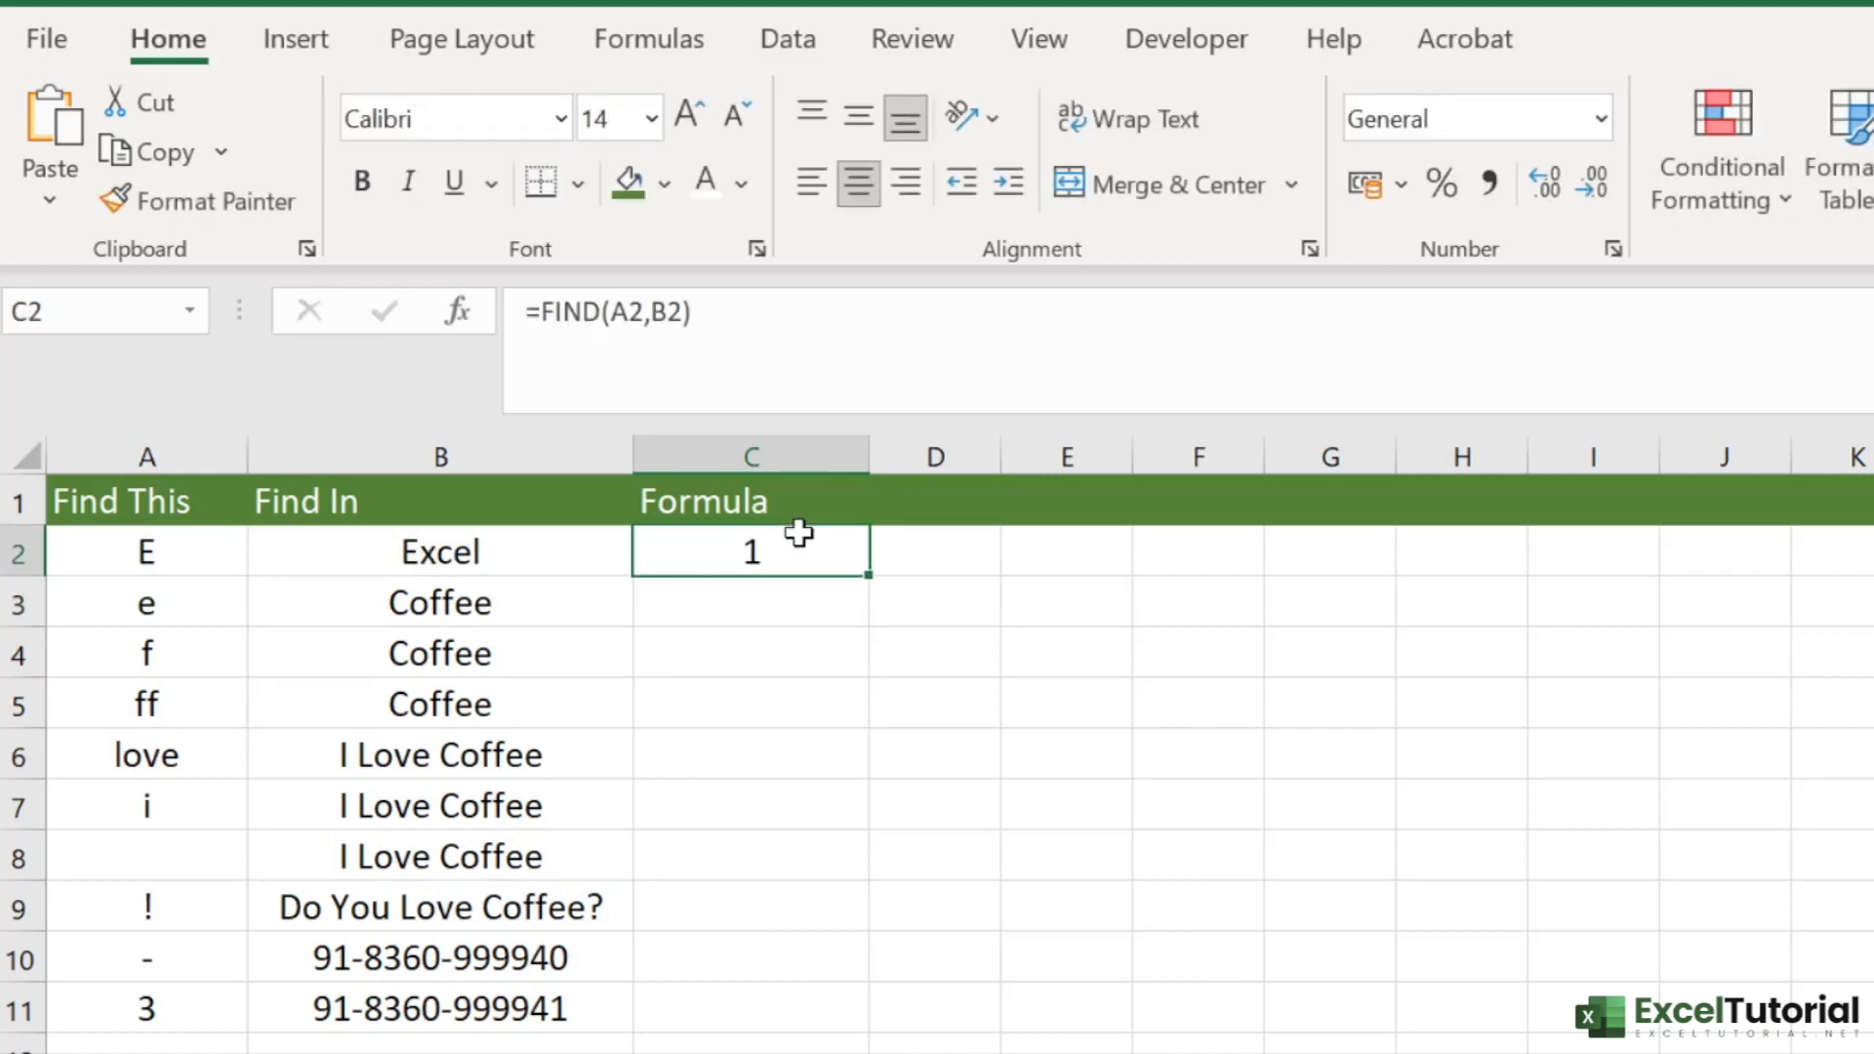
click(430, 552)
click(835, 548)
double_click(868, 580)
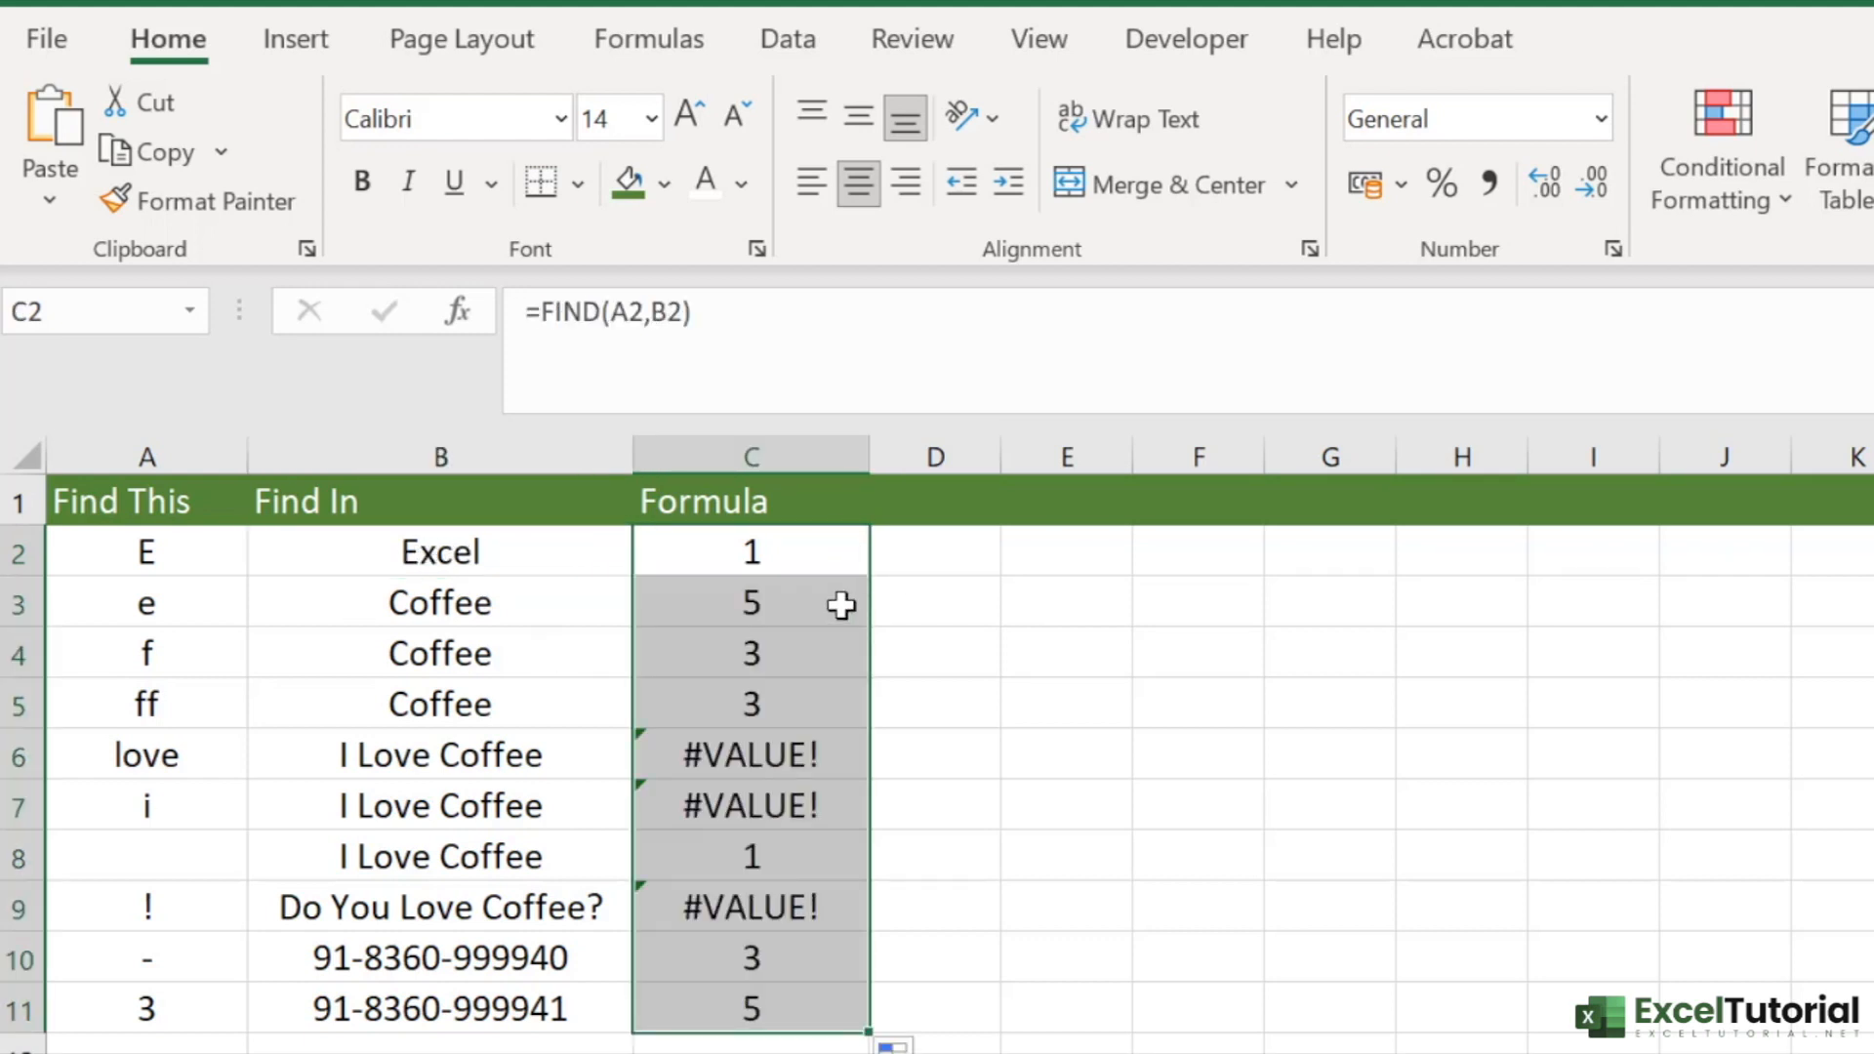
- Examine the FIND results for rows 2 and 3 against their search text and source words
click(841, 605)
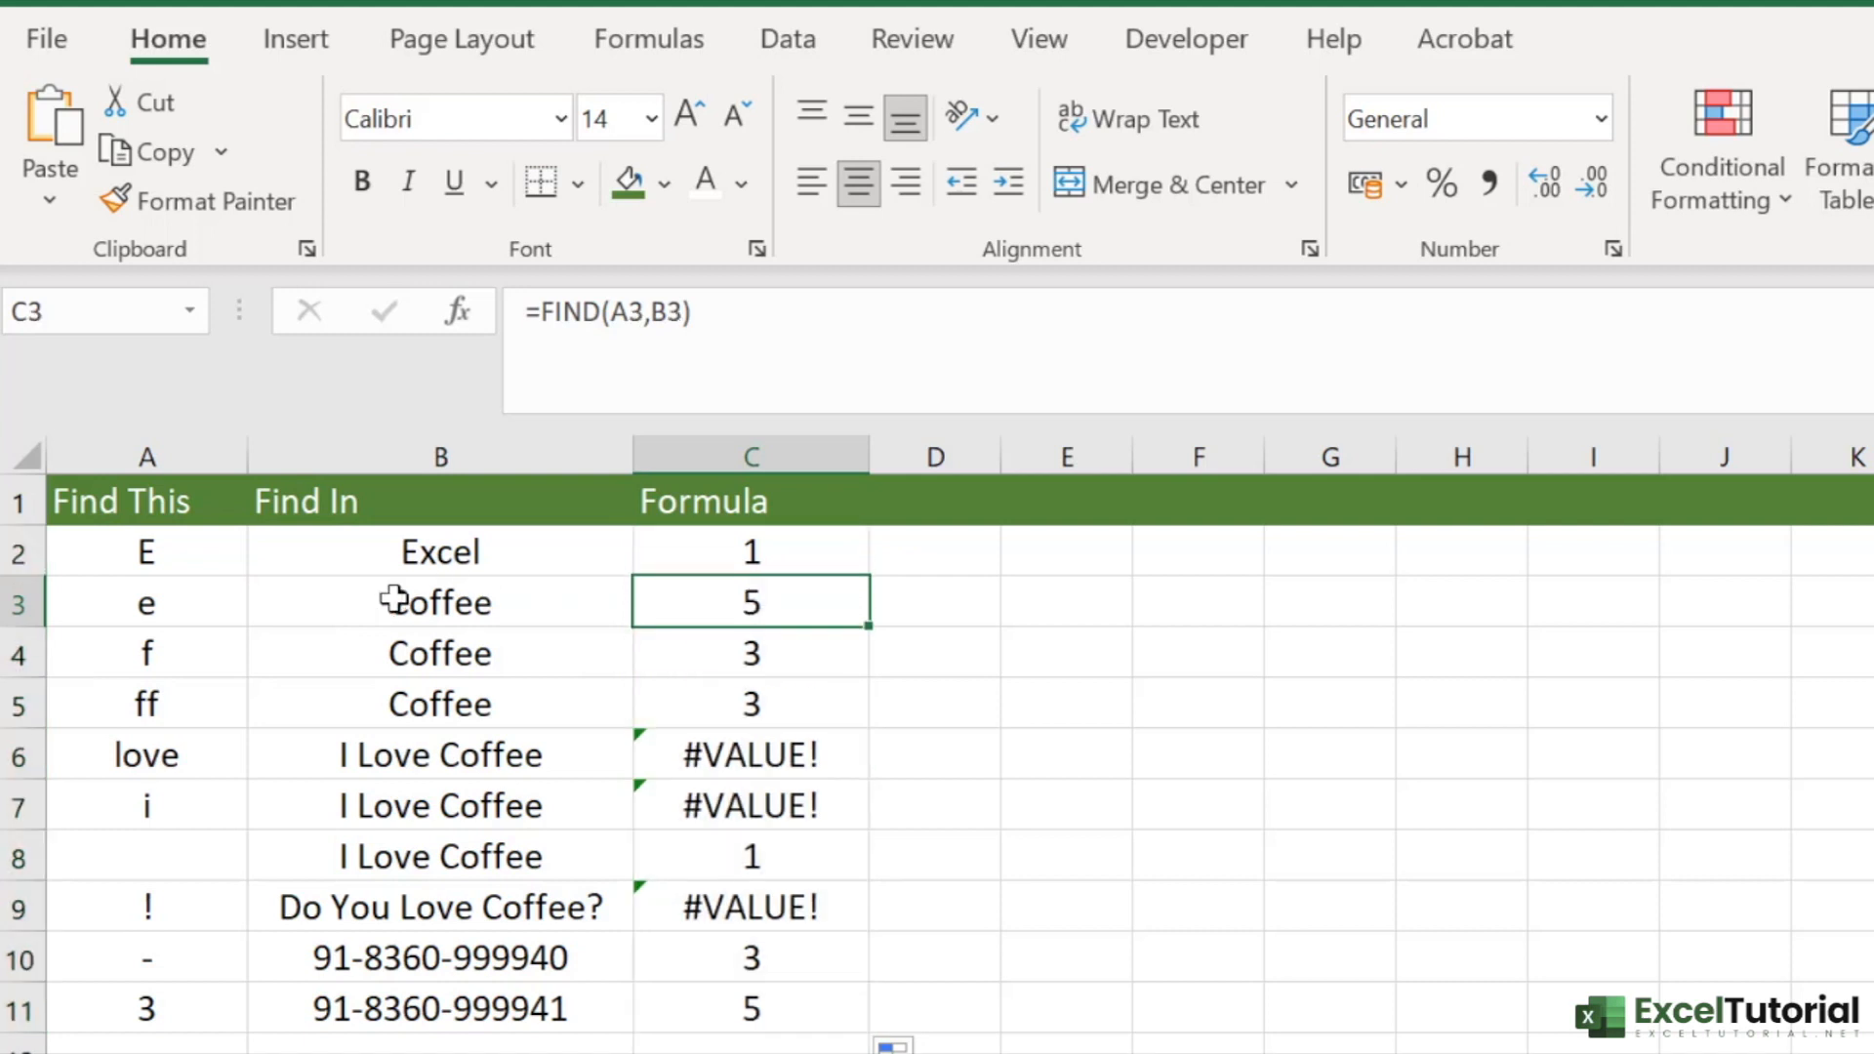
click(467, 564)
click(137, 549)
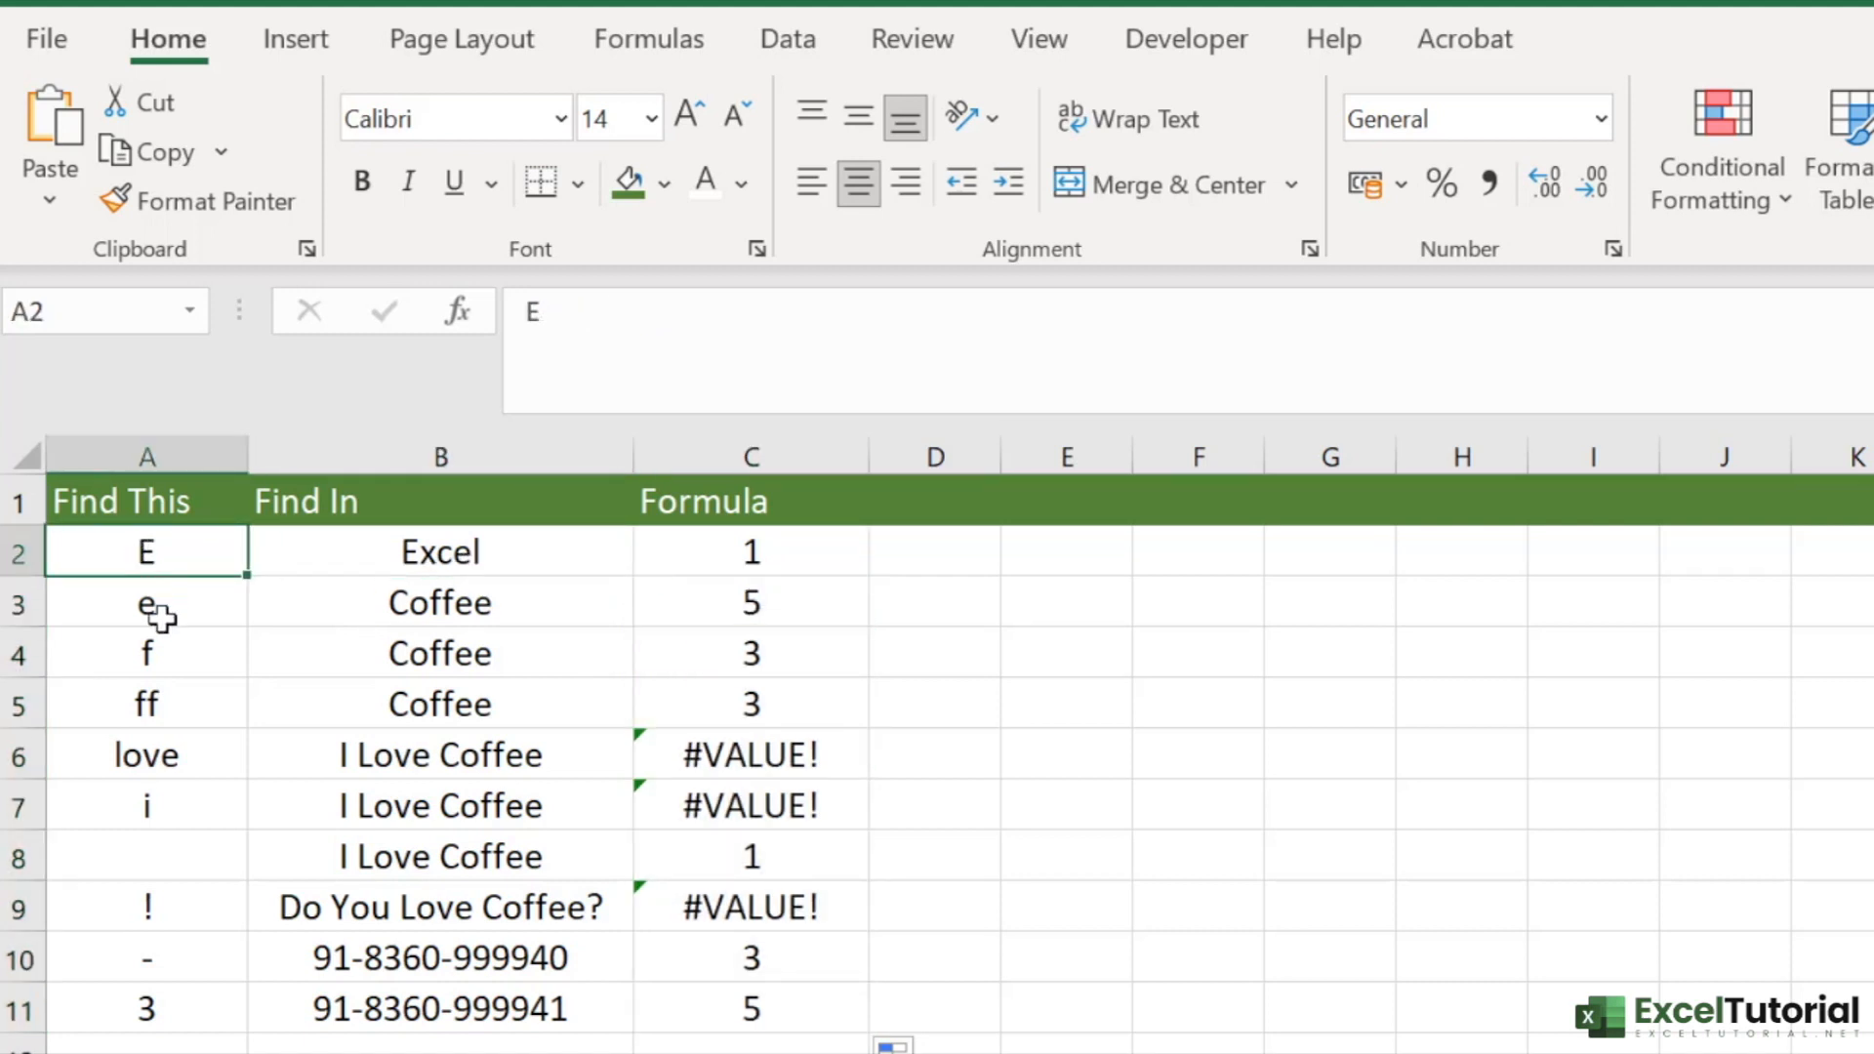
click(427, 558)
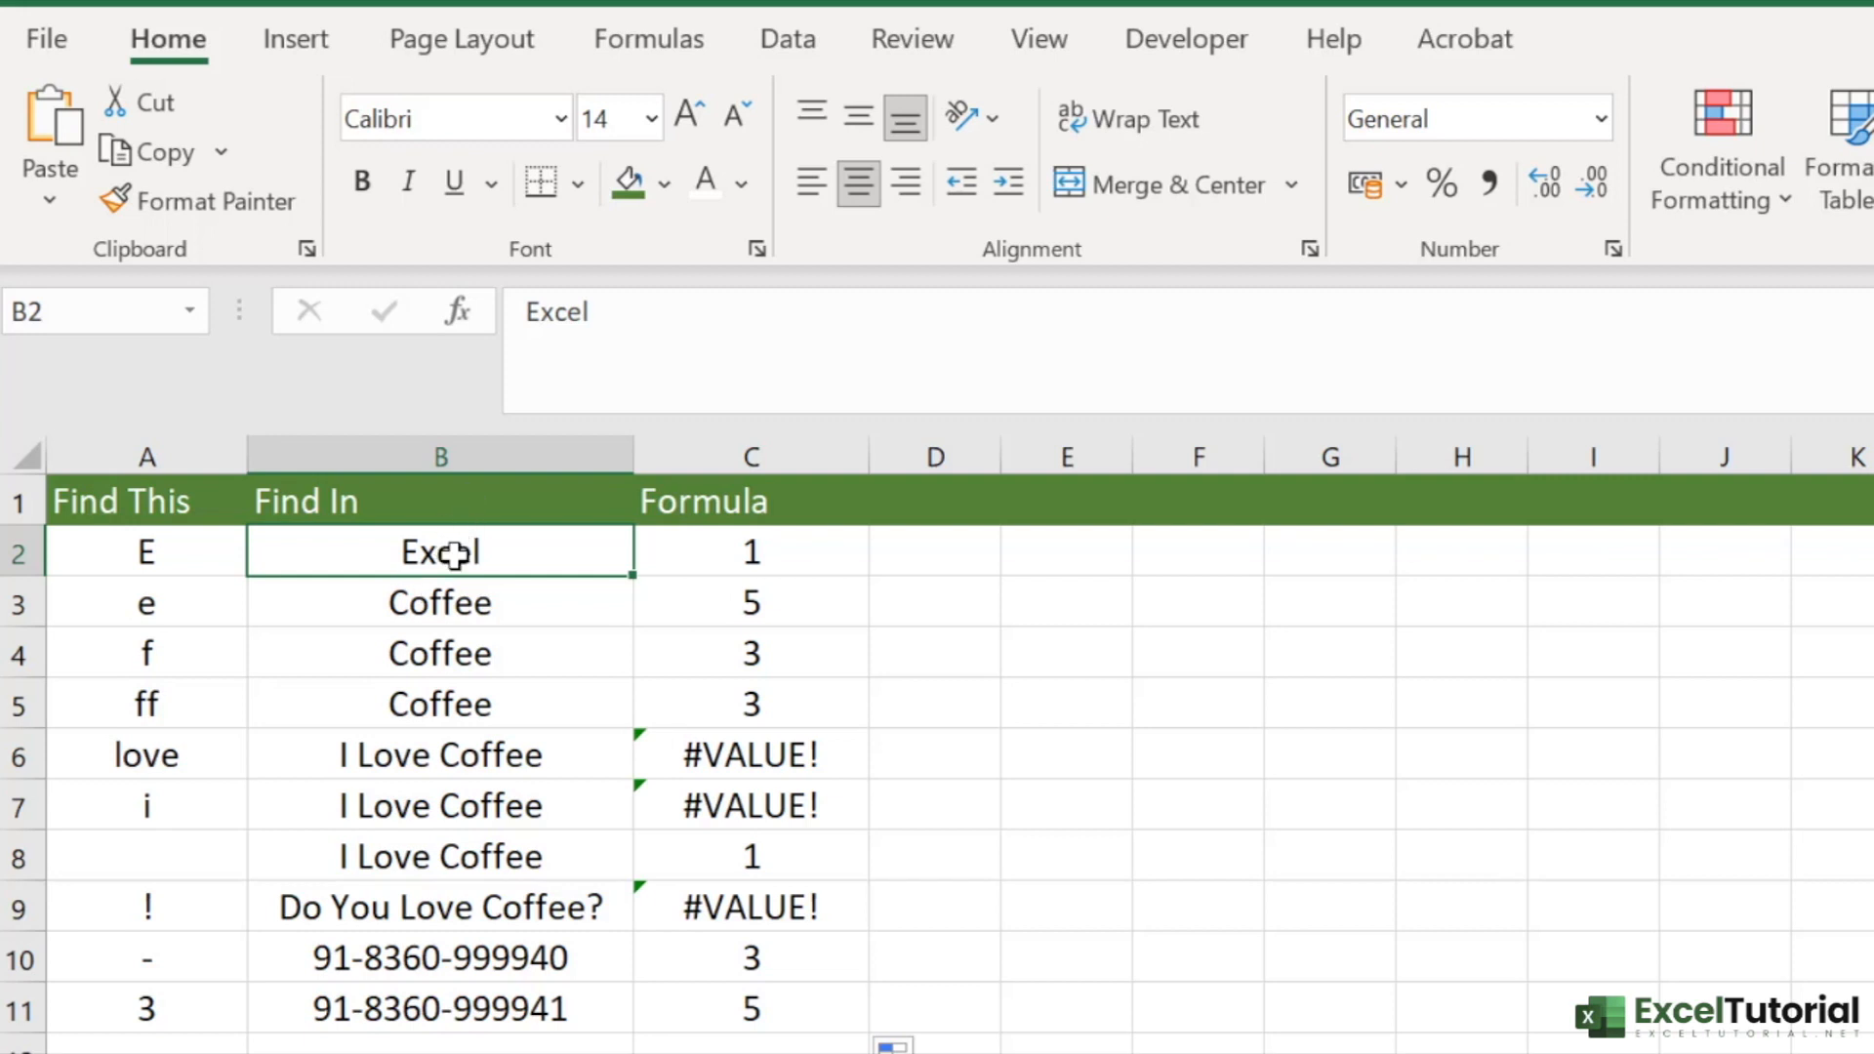
click(452, 607)
click(439, 544)
click(147, 555)
click(788, 564)
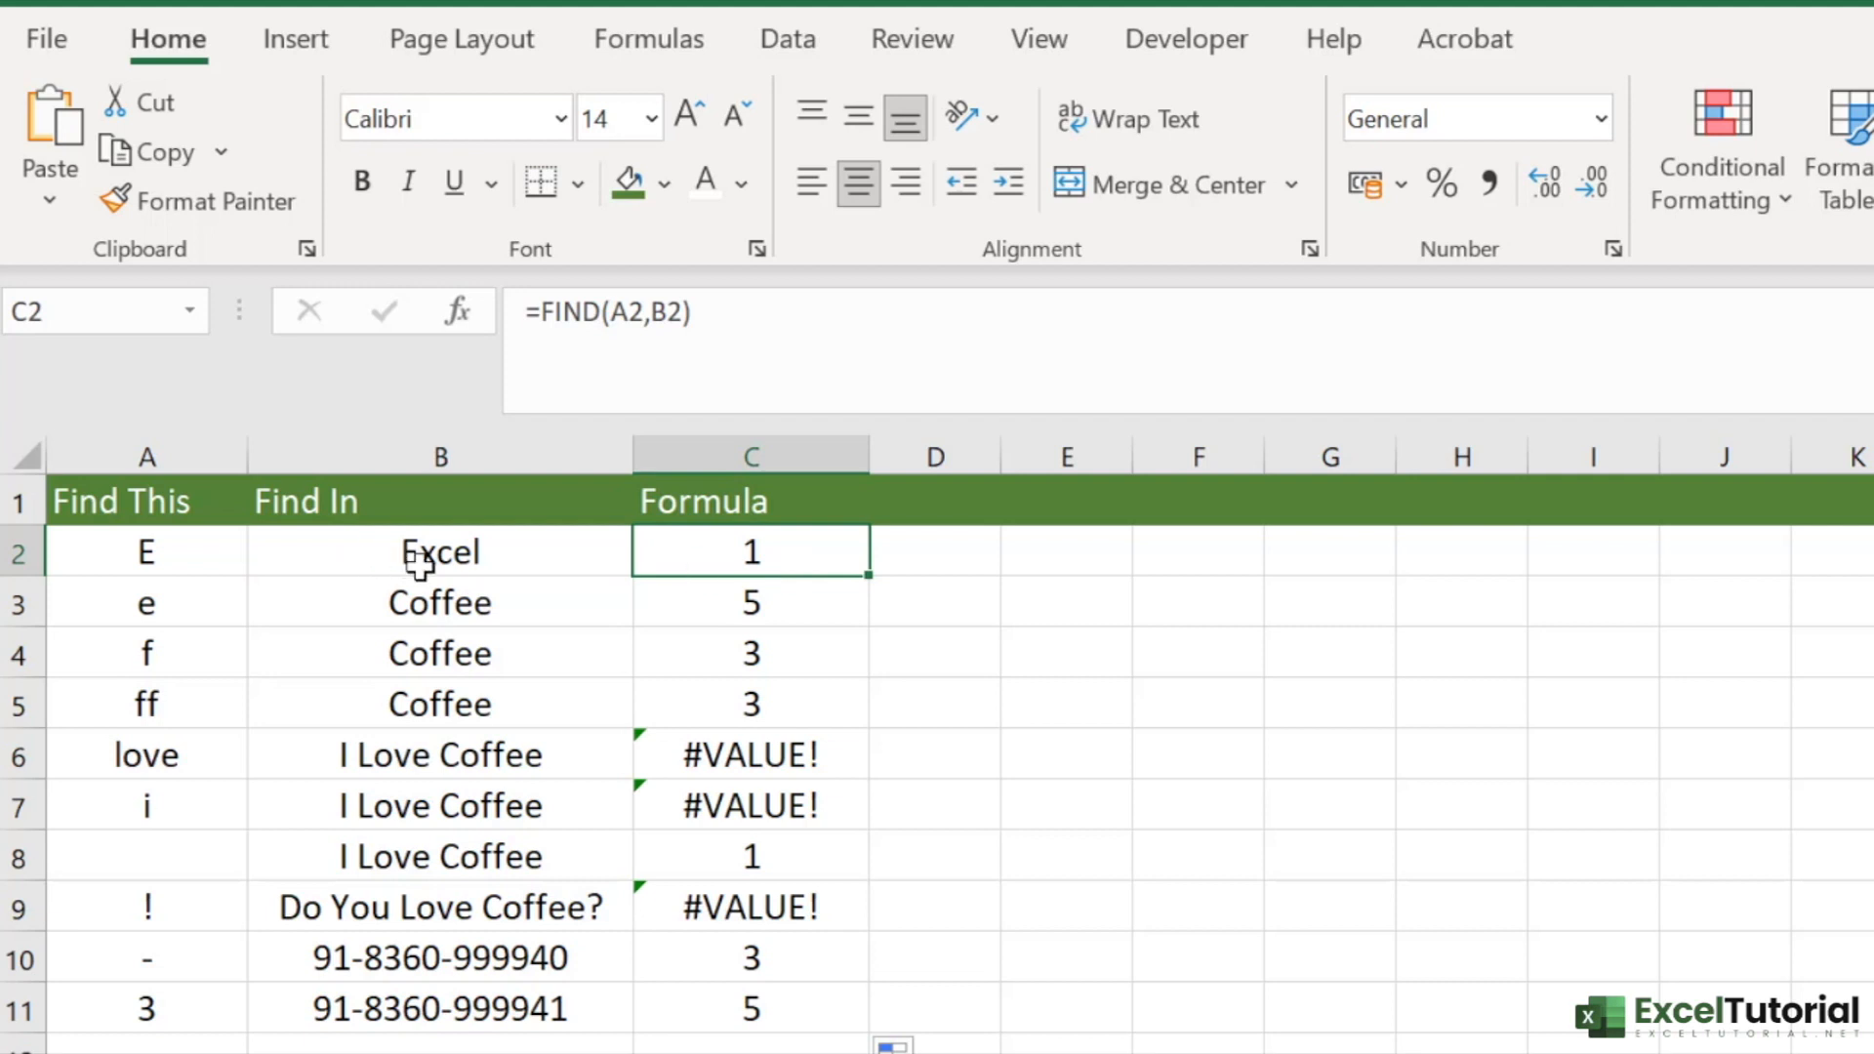
click(477, 563)
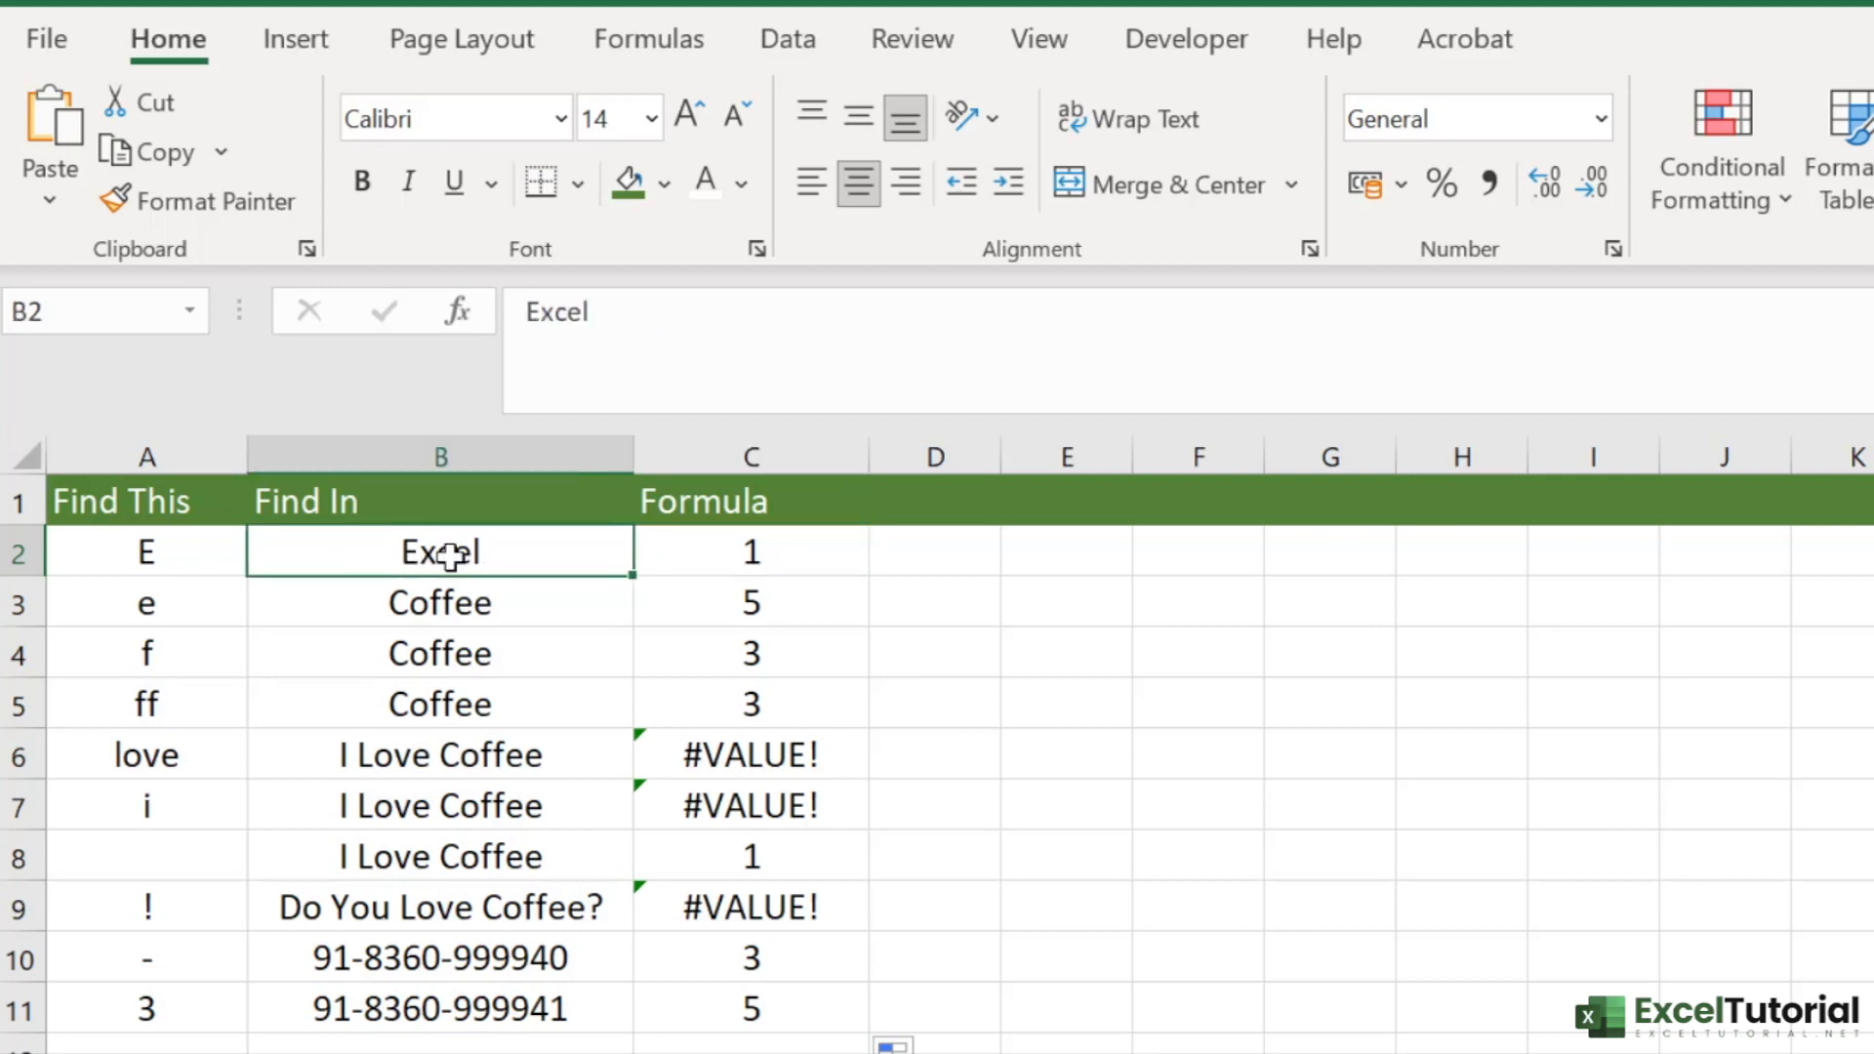
click(766, 556)
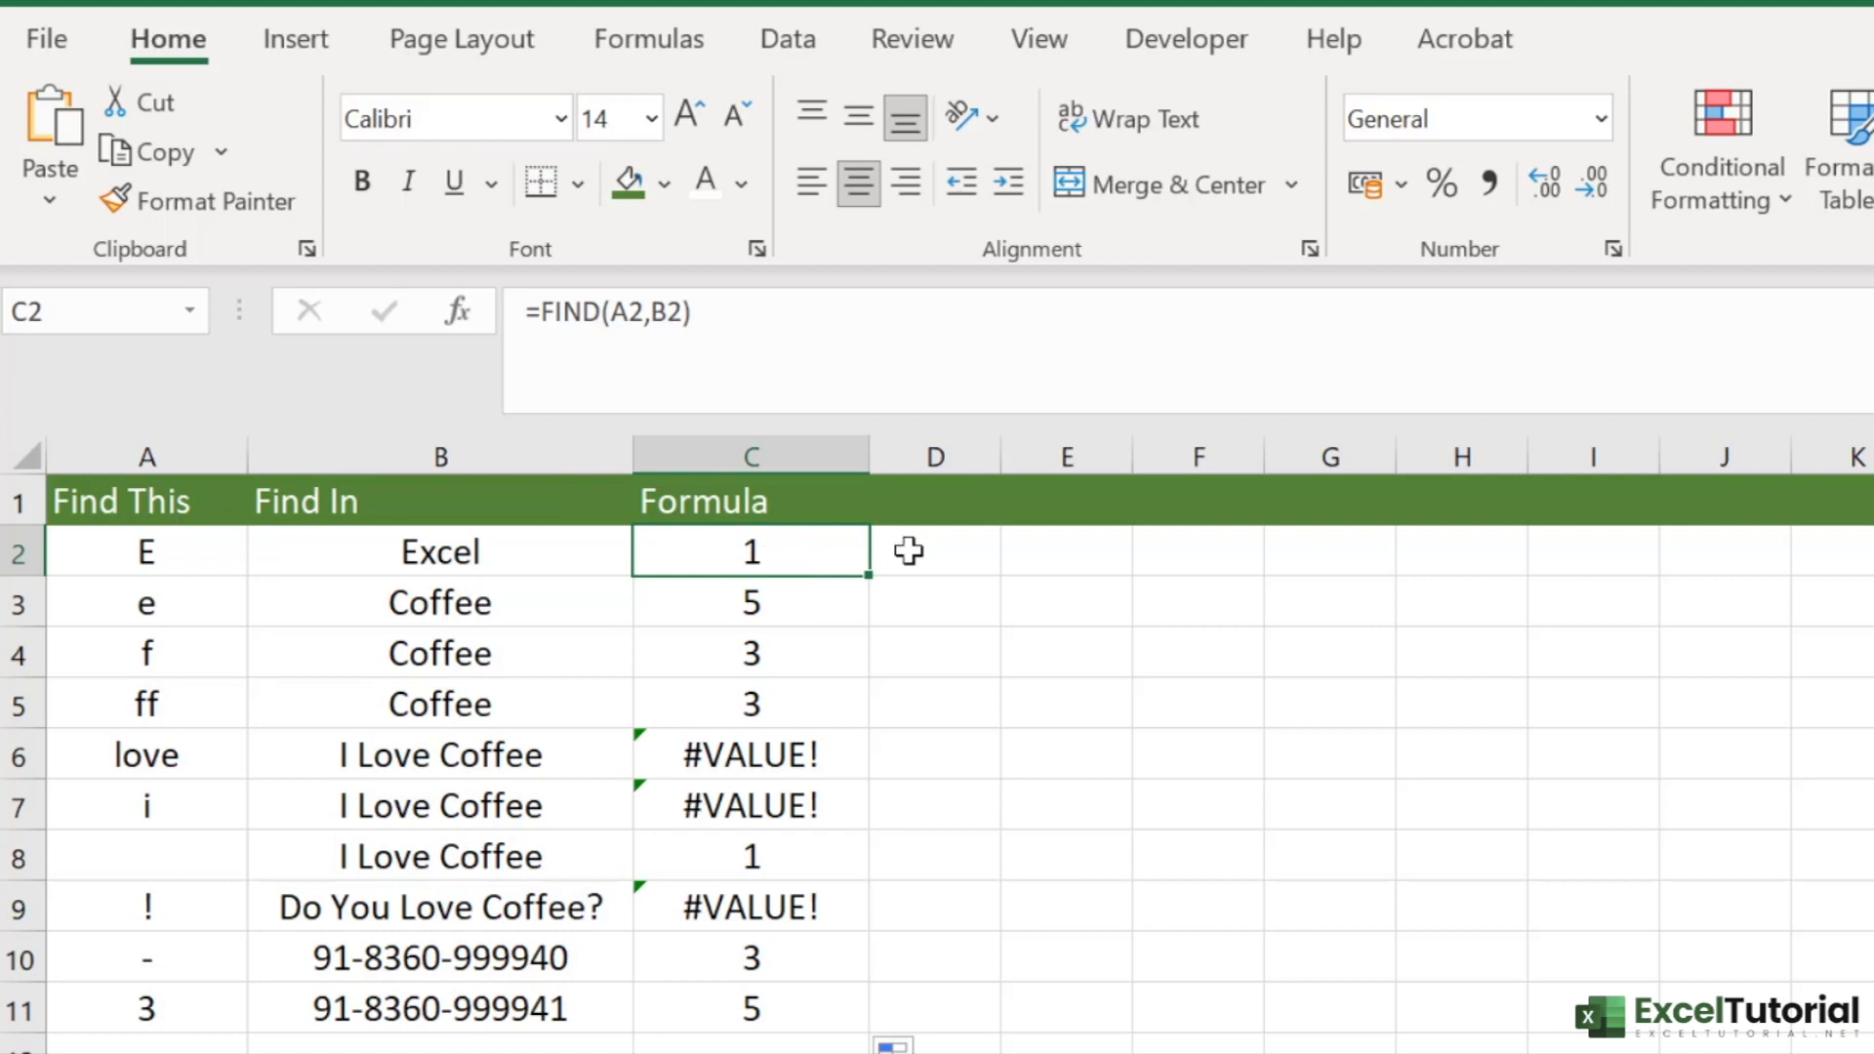
- Compare the search text, source words and FIND results in rows 3 to 5
click(434, 619)
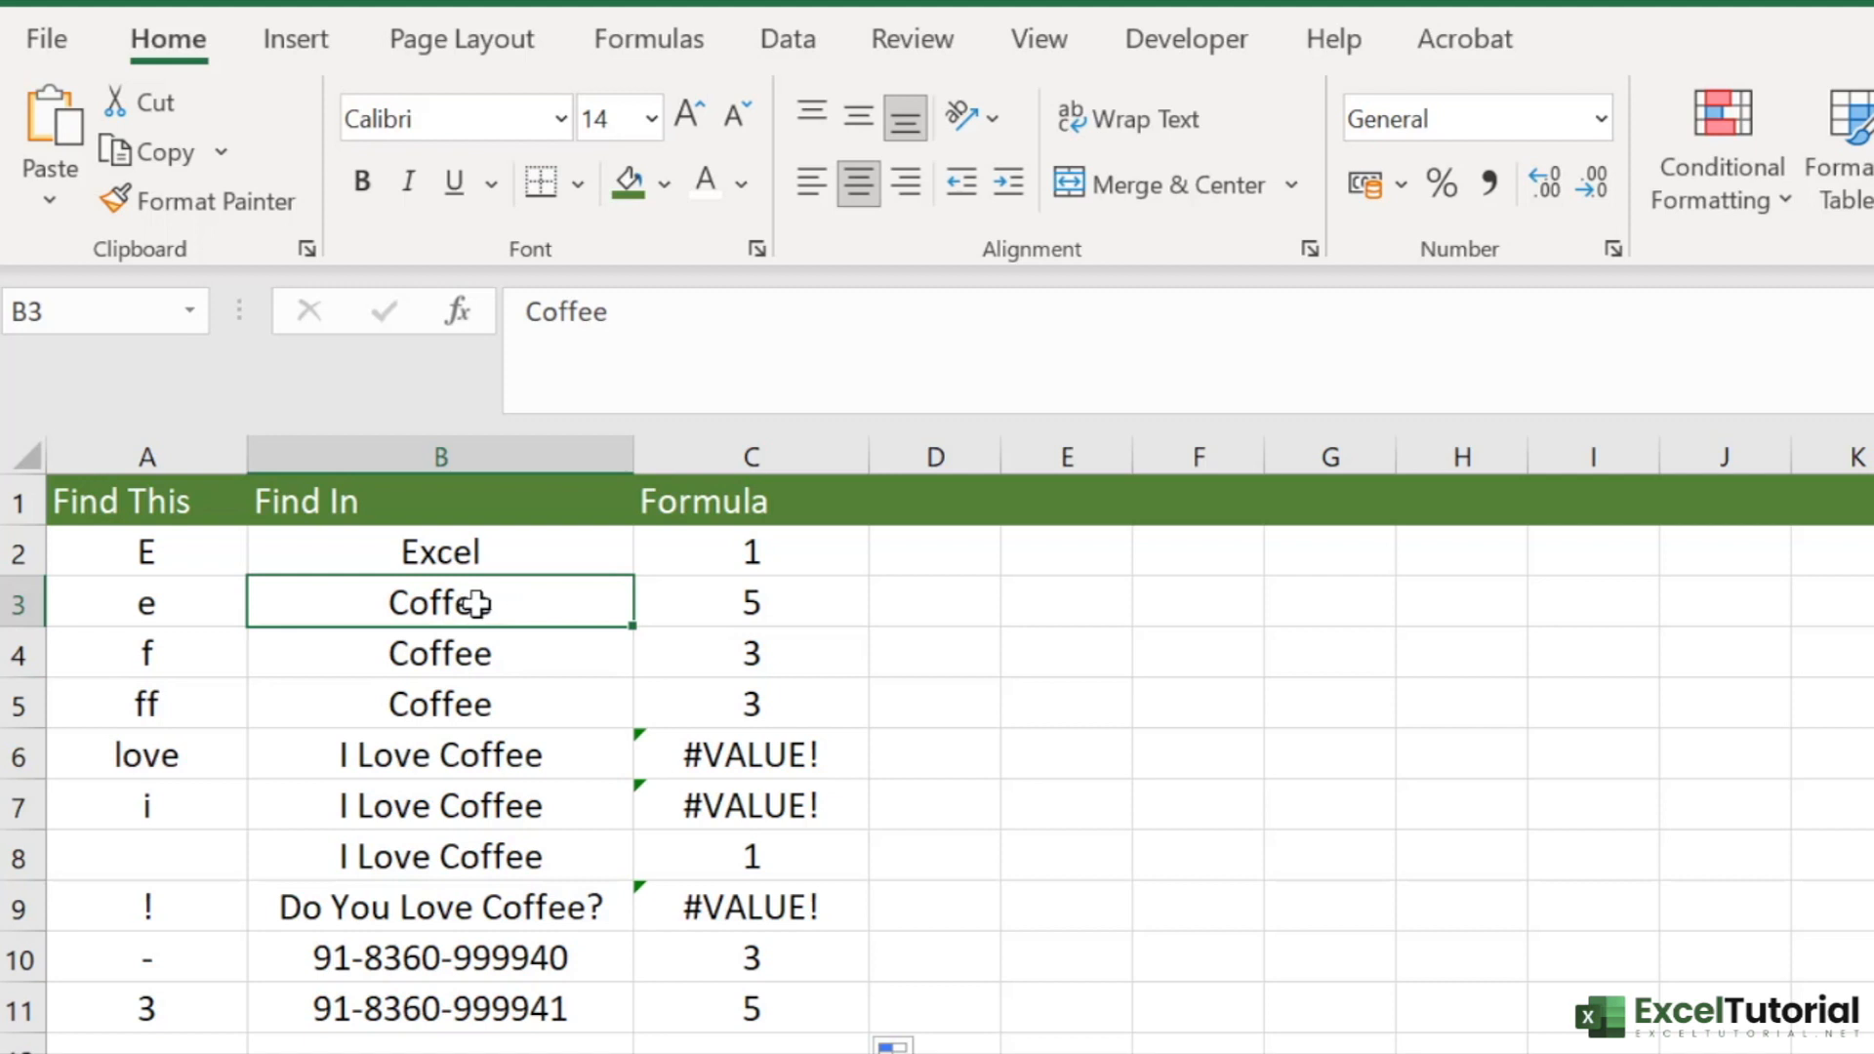
click(454, 649)
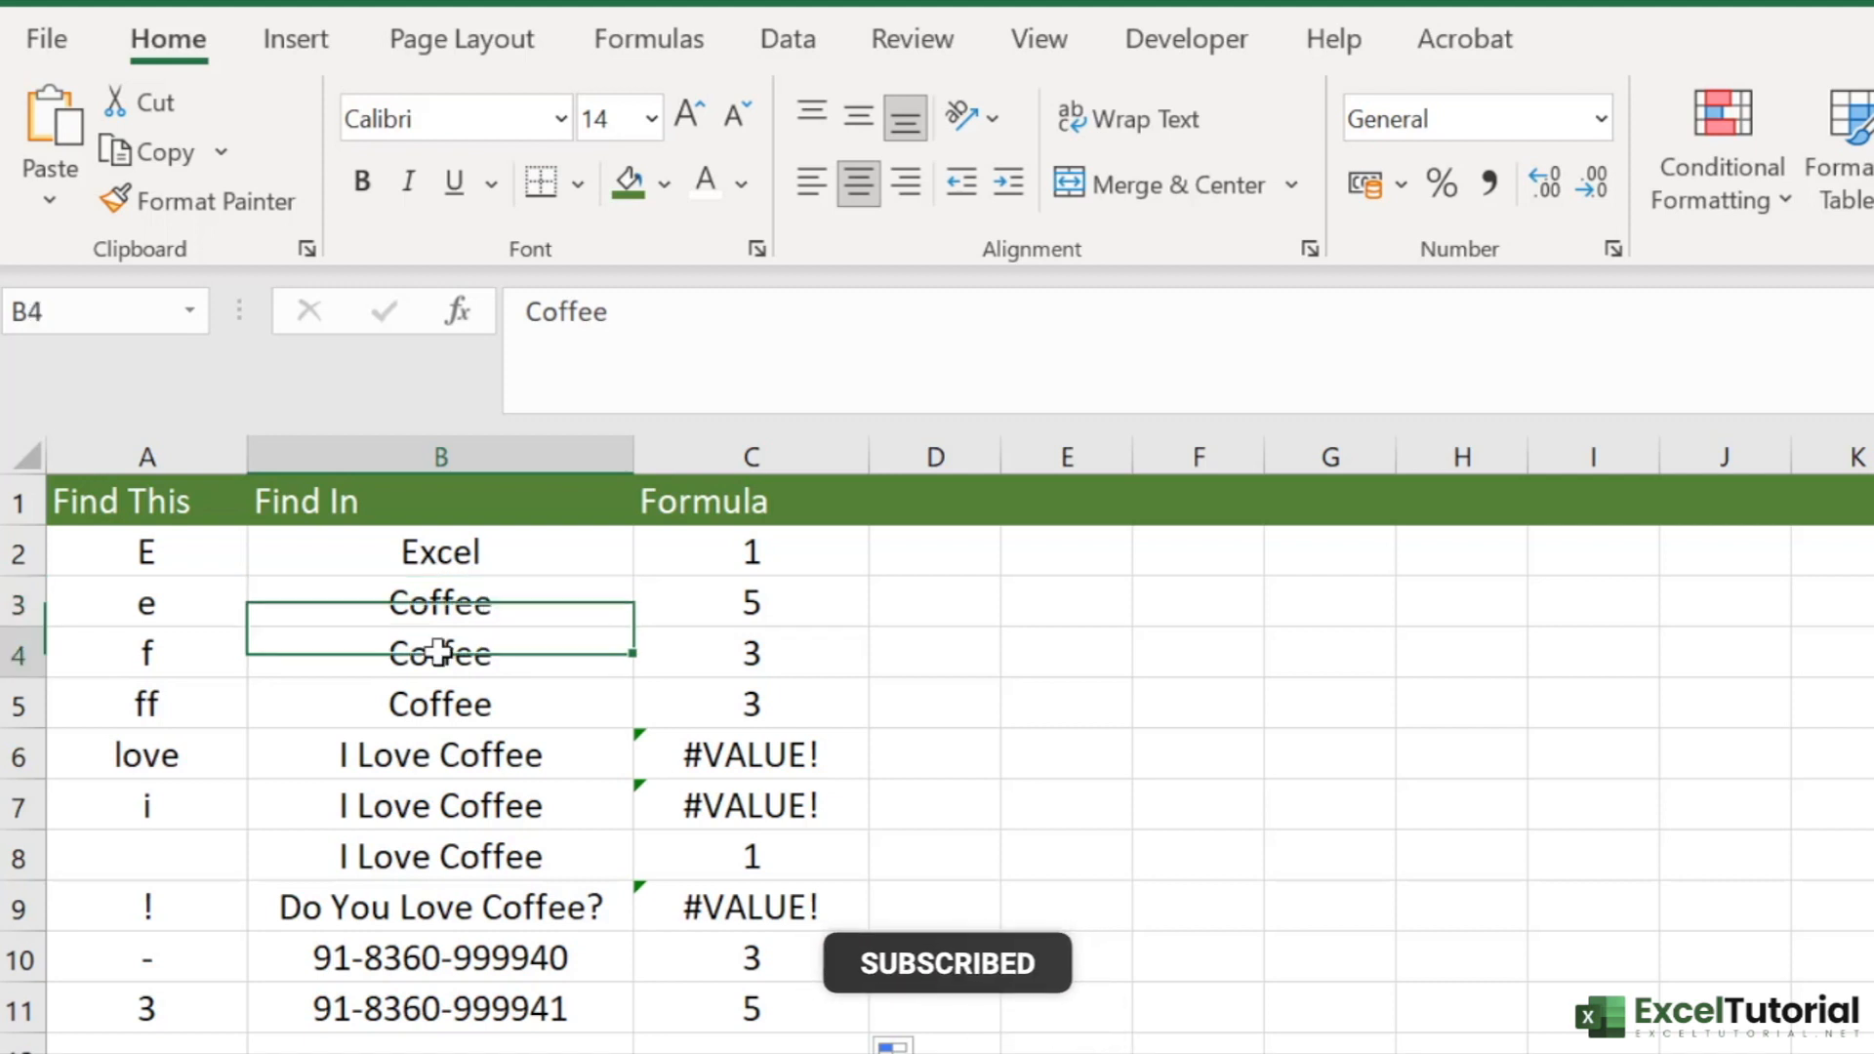
click(154, 660)
click(452, 657)
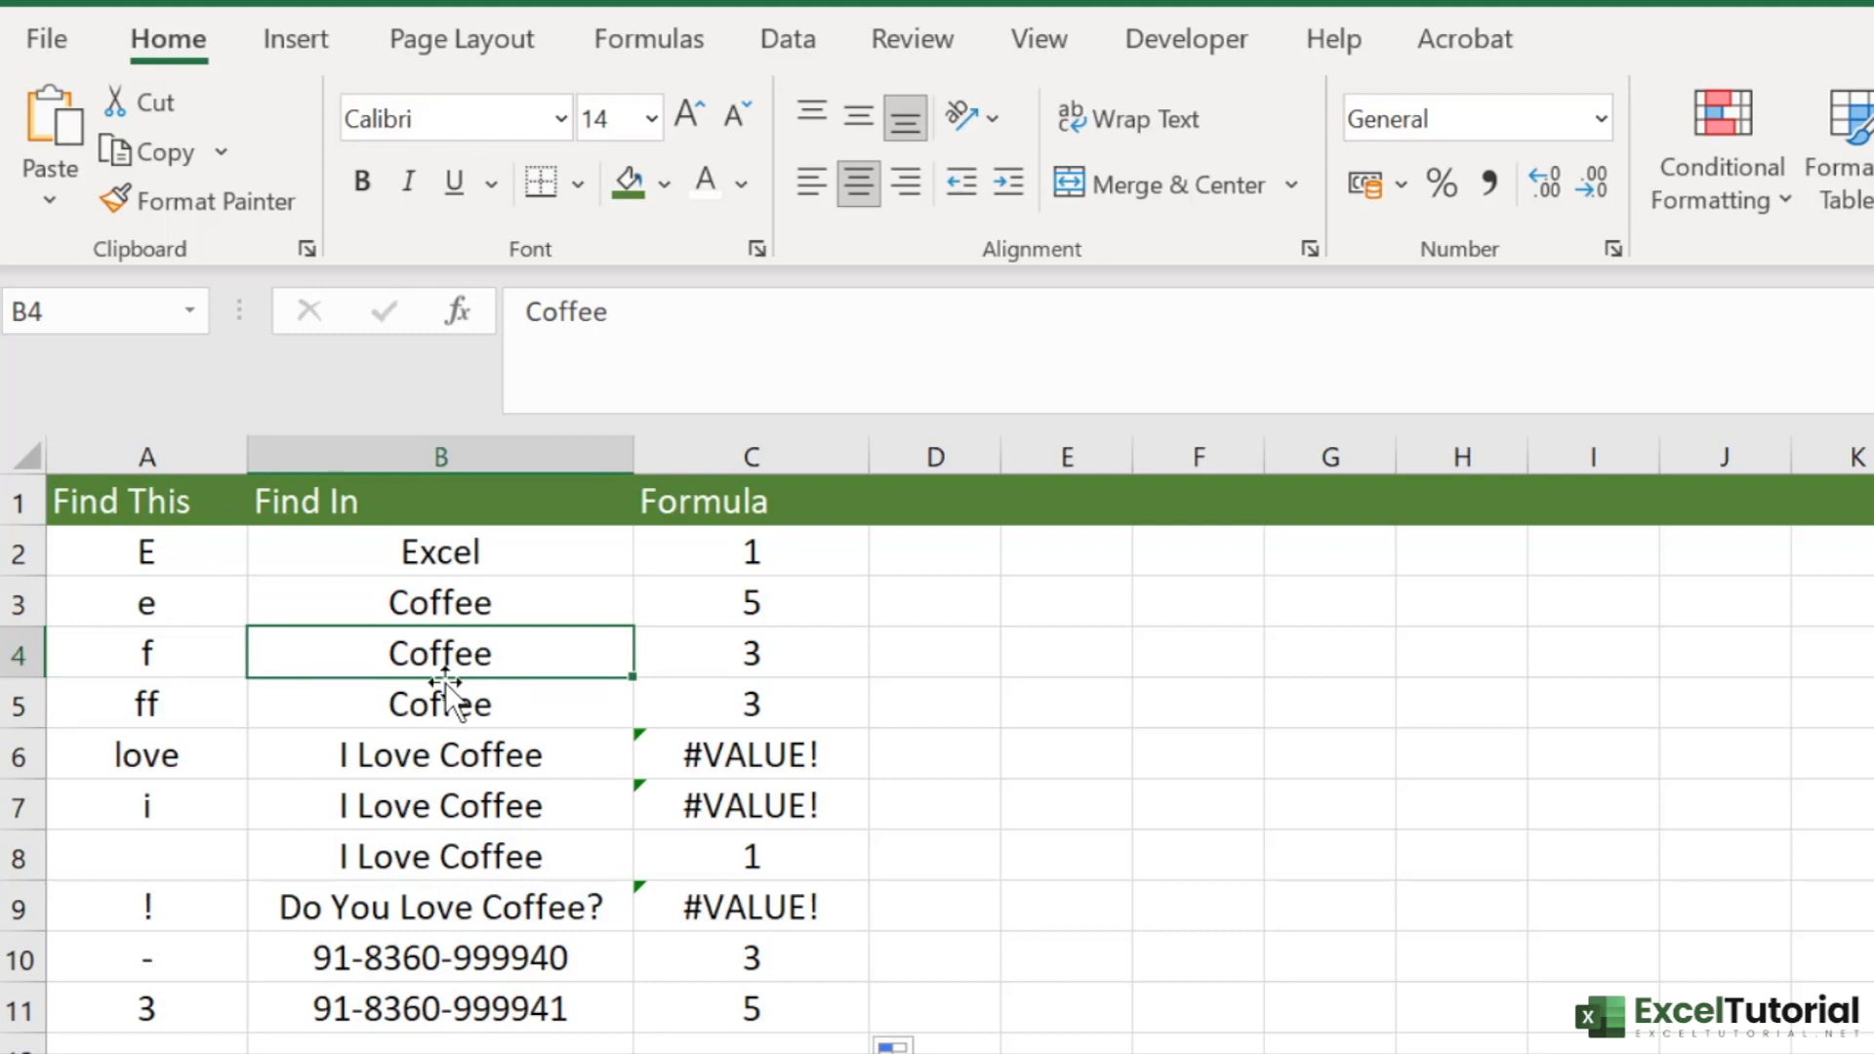
click(793, 646)
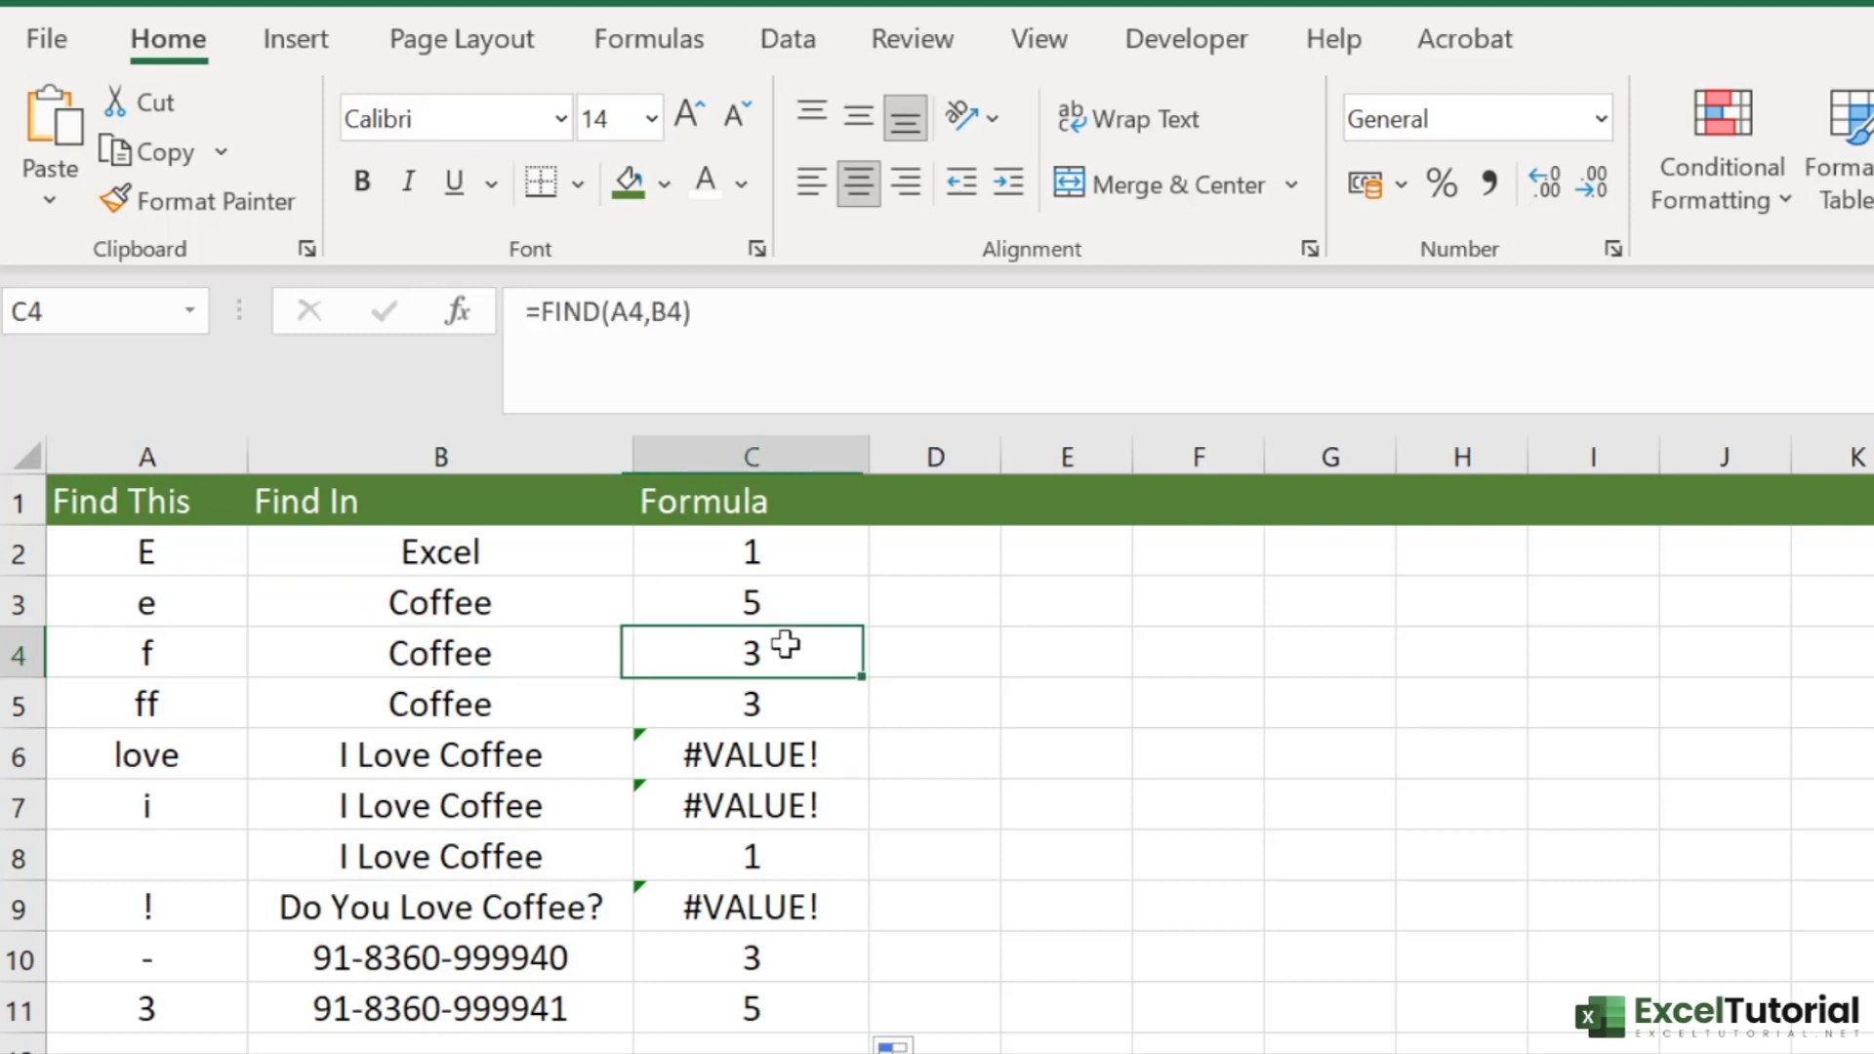
click(147, 718)
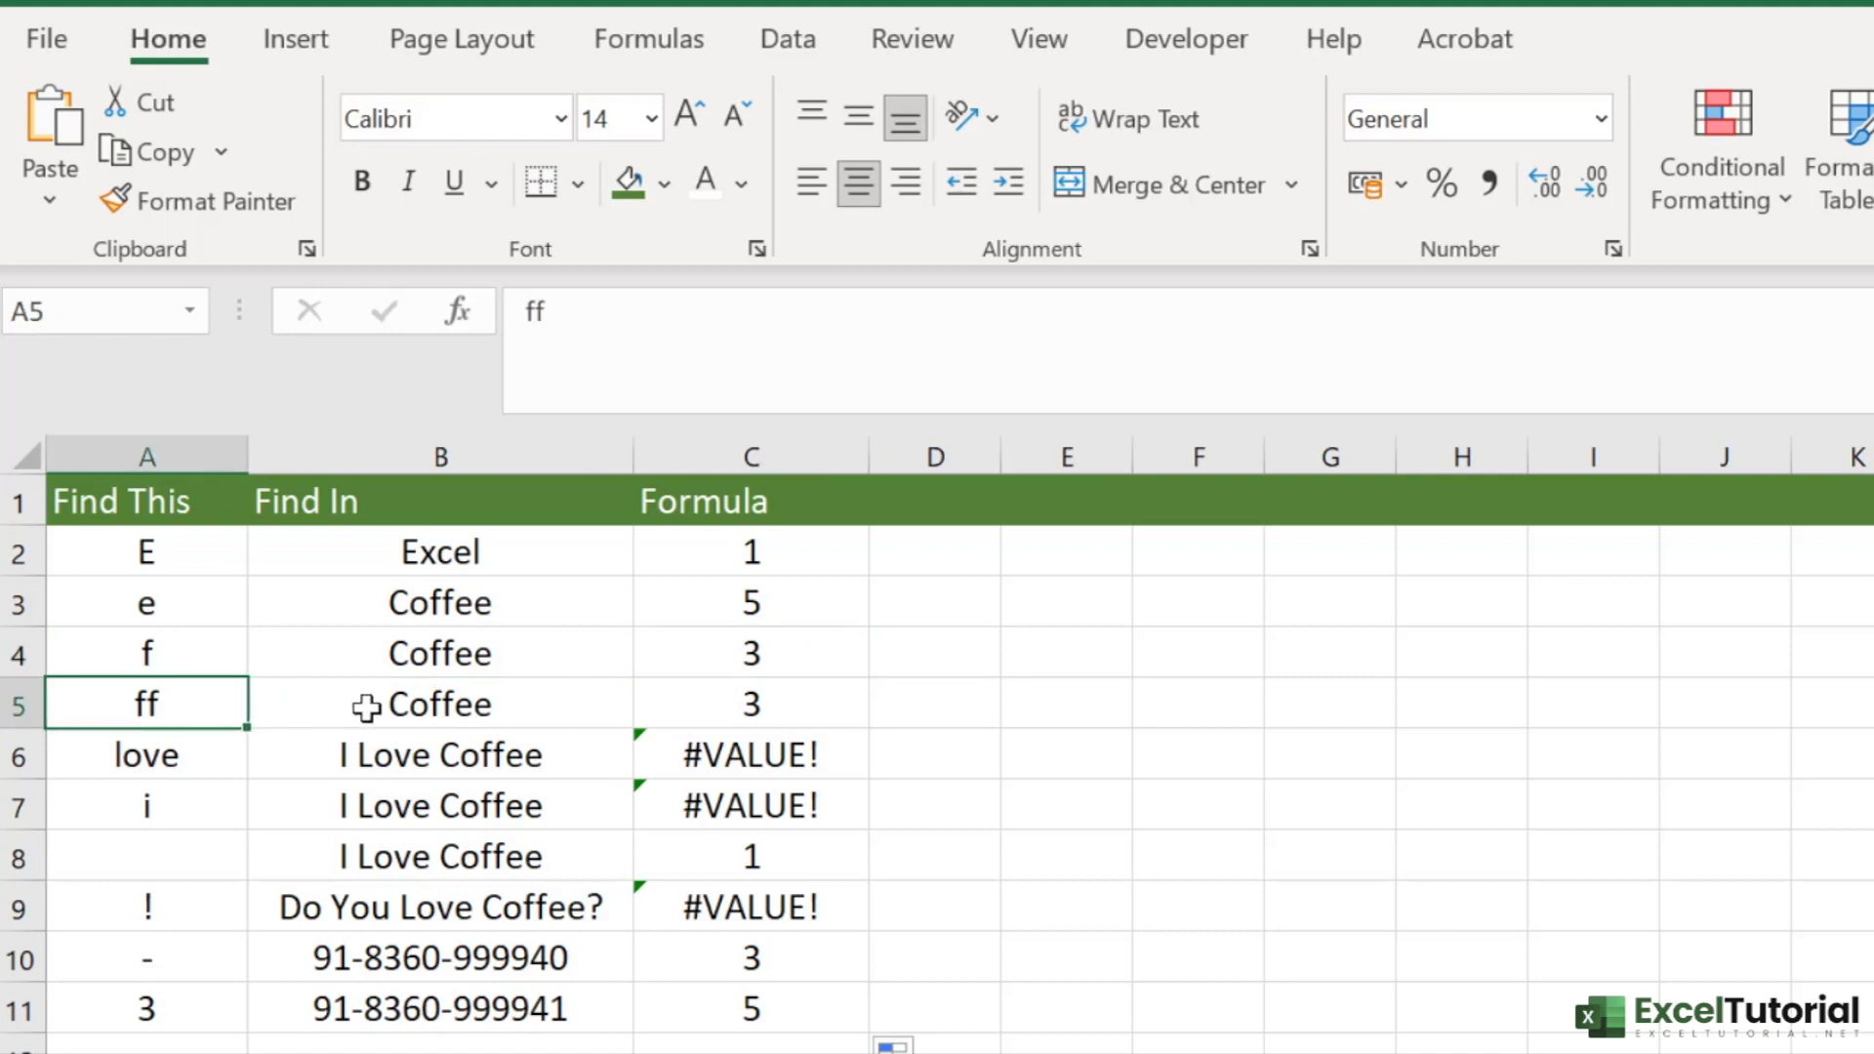
click(376, 704)
click(194, 712)
- Check the formula cells with errors in column C, and change the search text in A6 to "Love"
click(794, 749)
click(796, 796)
click(795, 906)
click(798, 771)
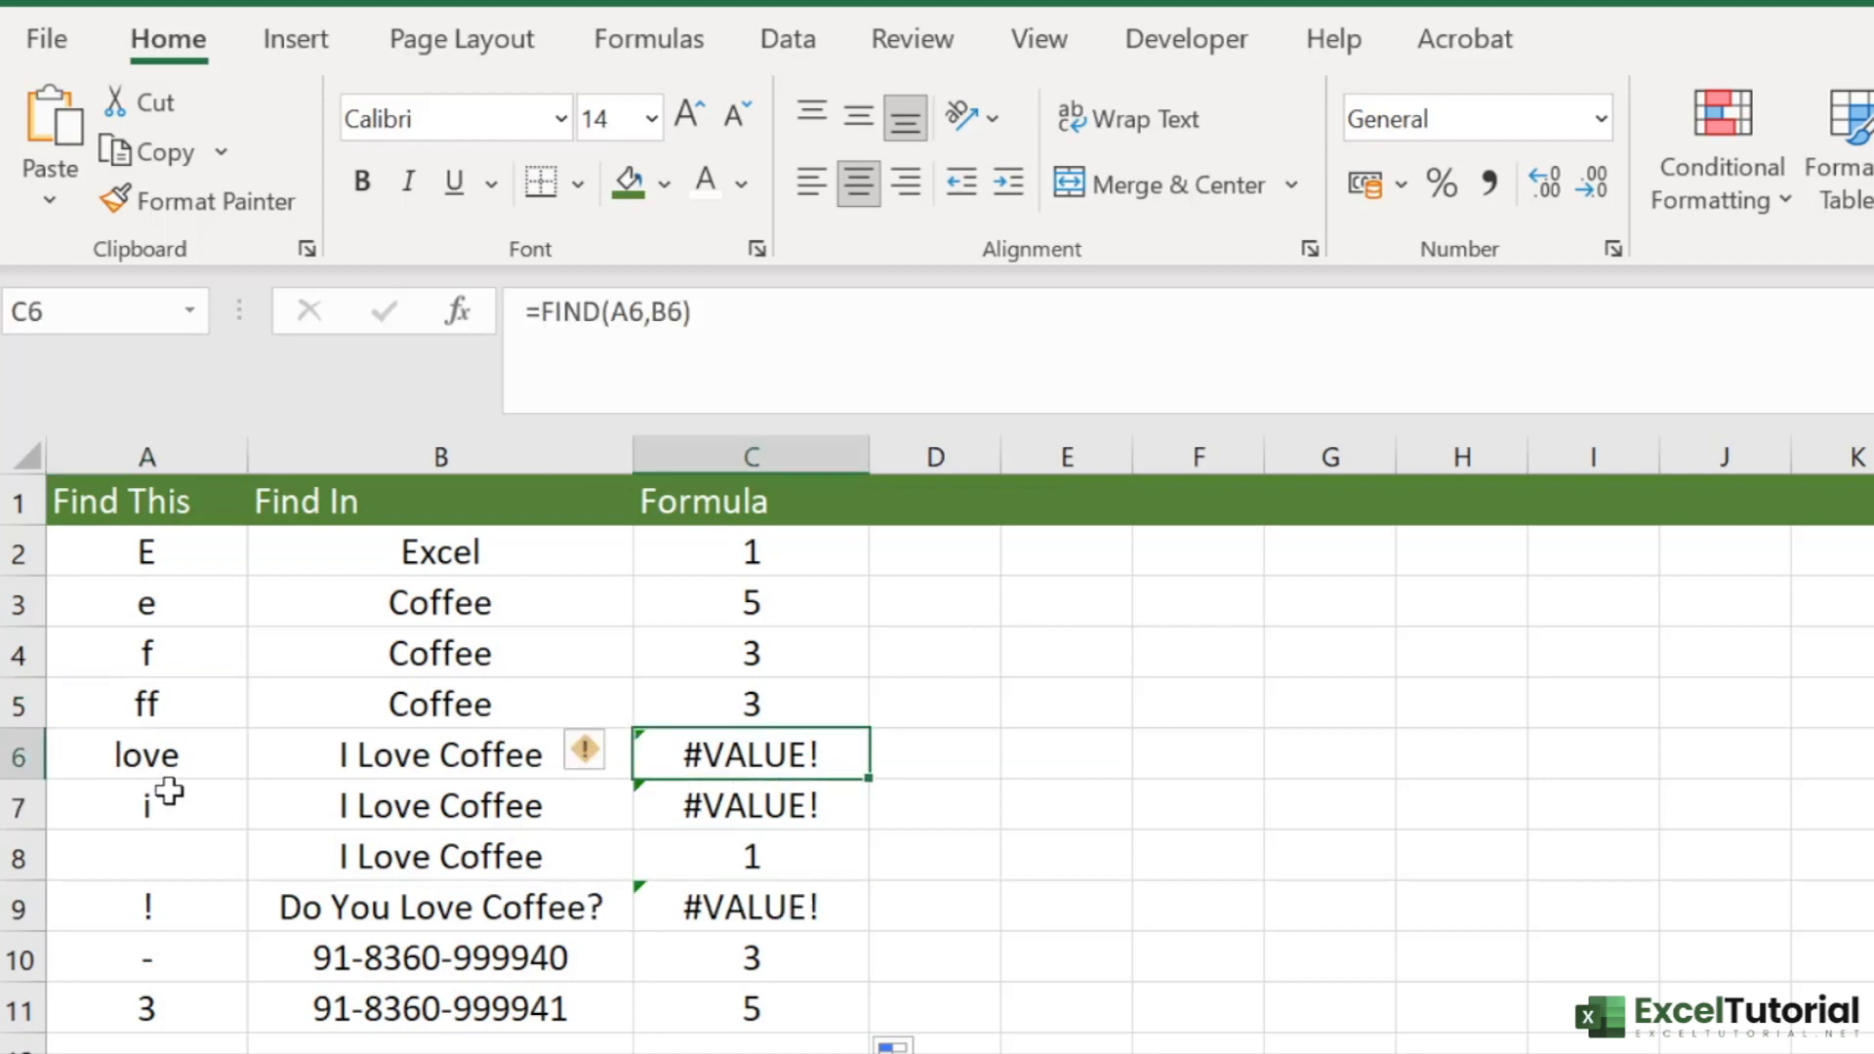
click(171, 763)
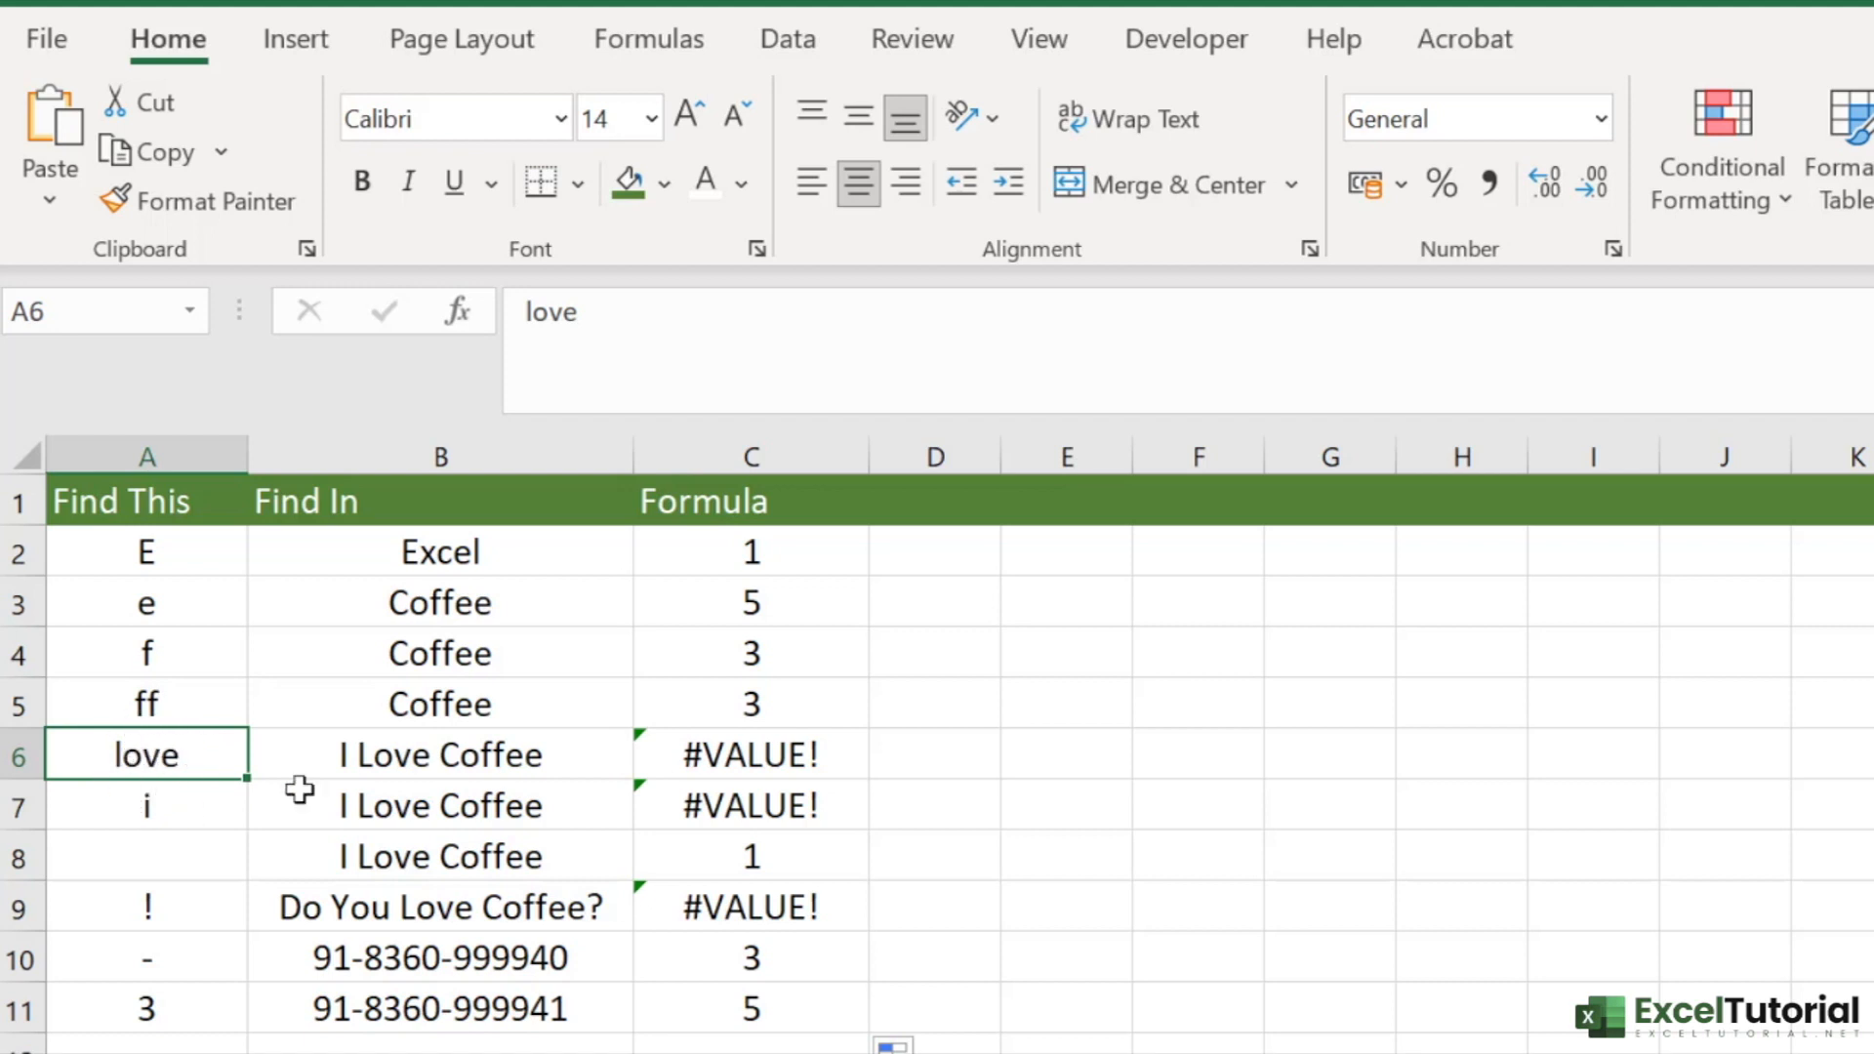
click(781, 771)
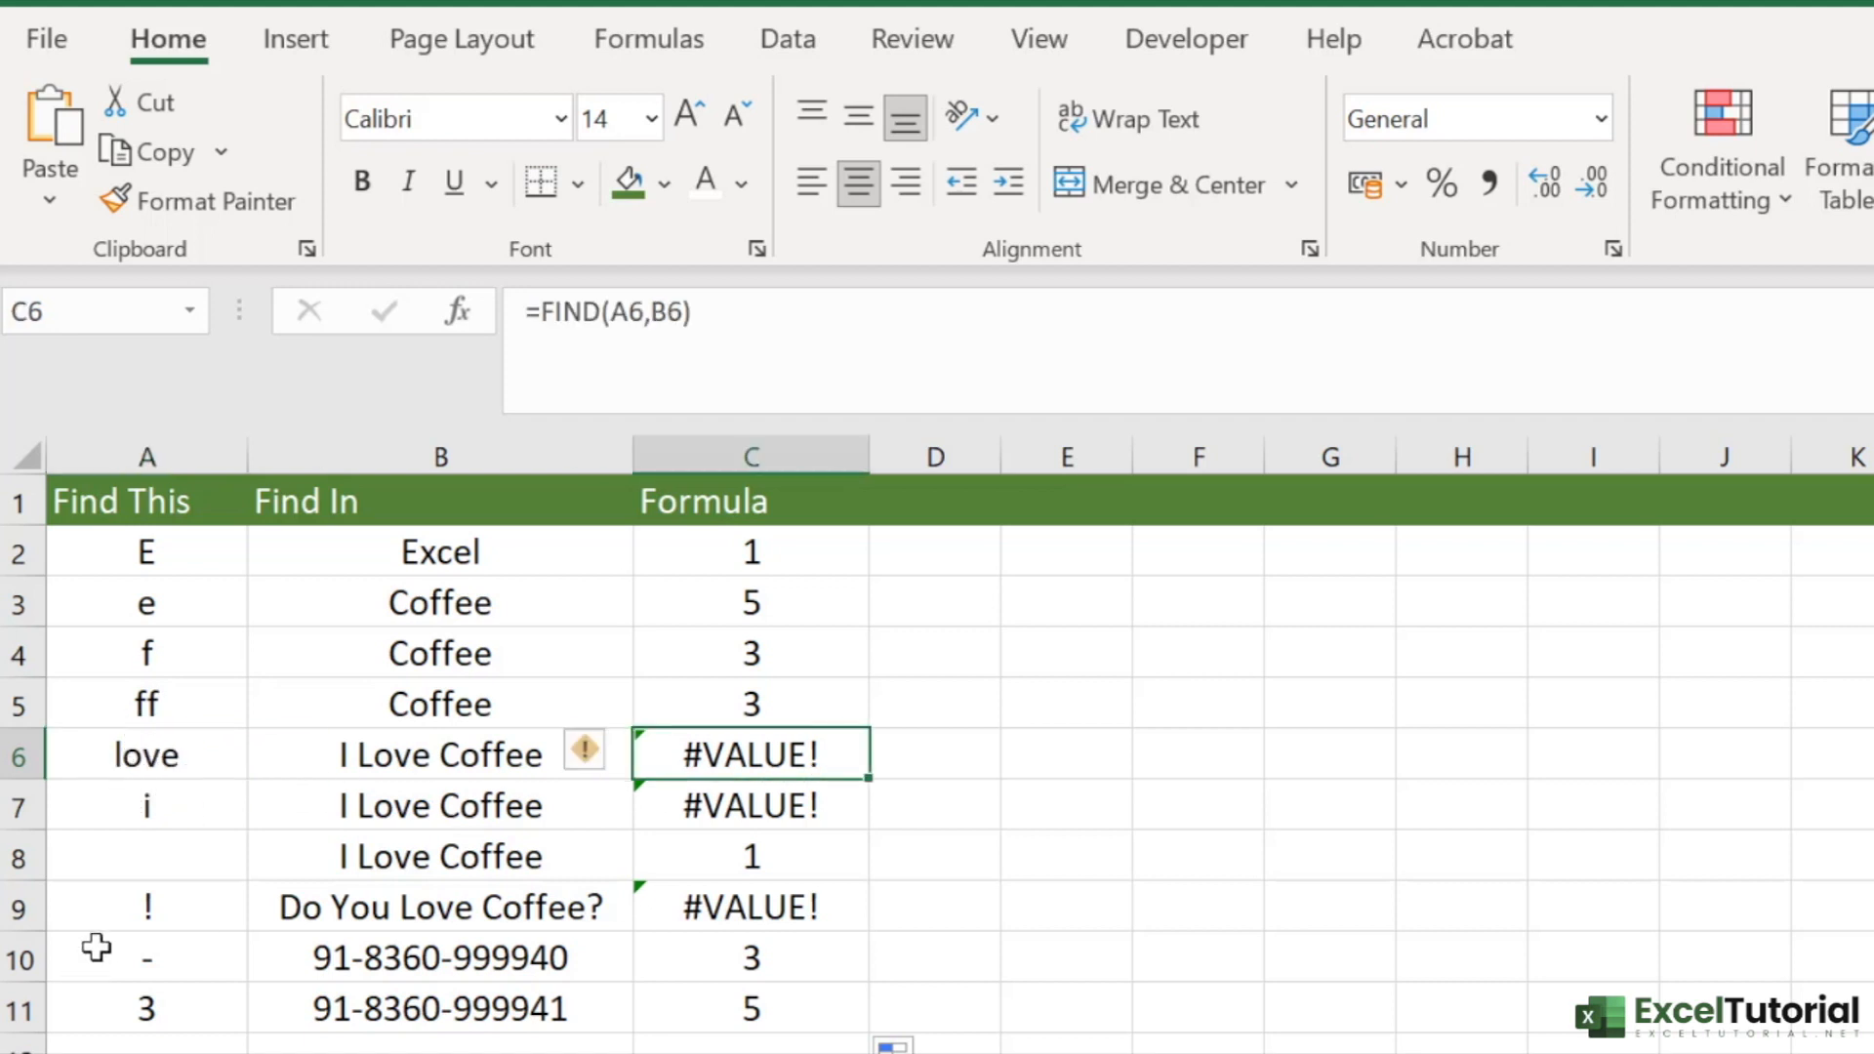
double_click(217, 754)
drag(124, 751, 115, 749)
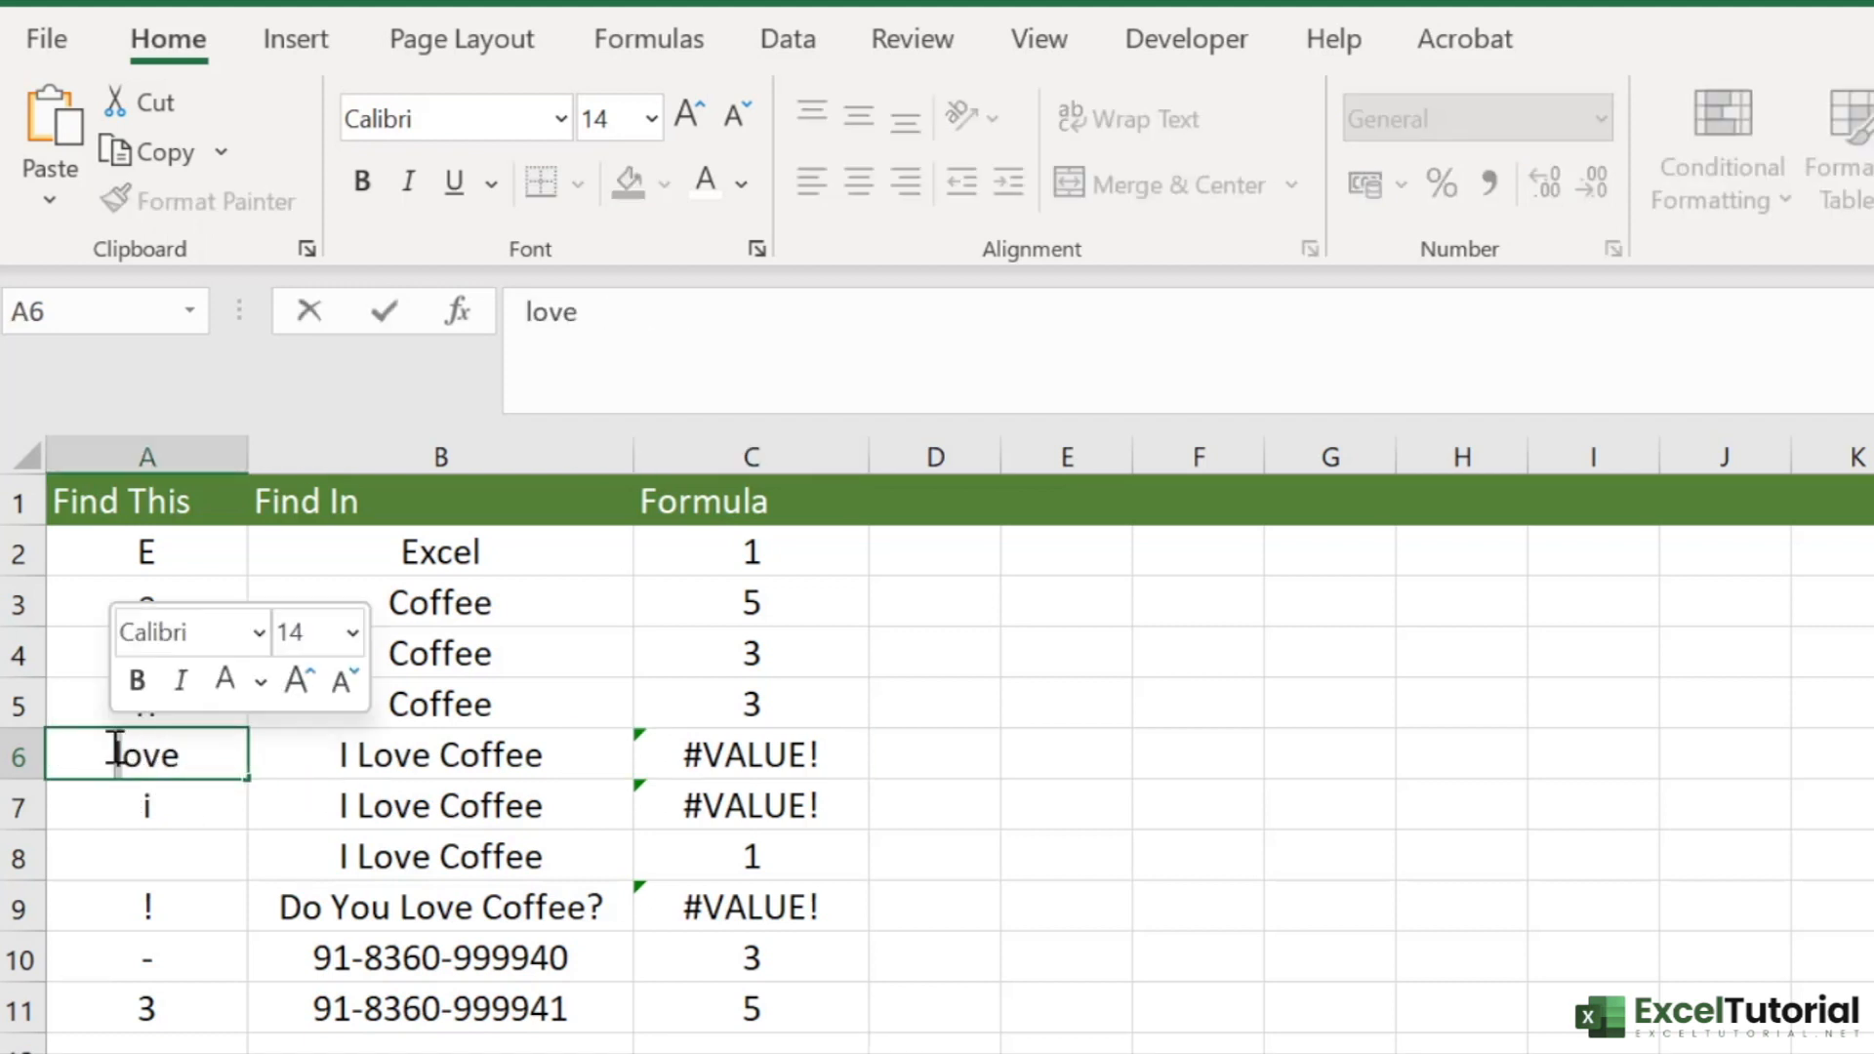
text(L)
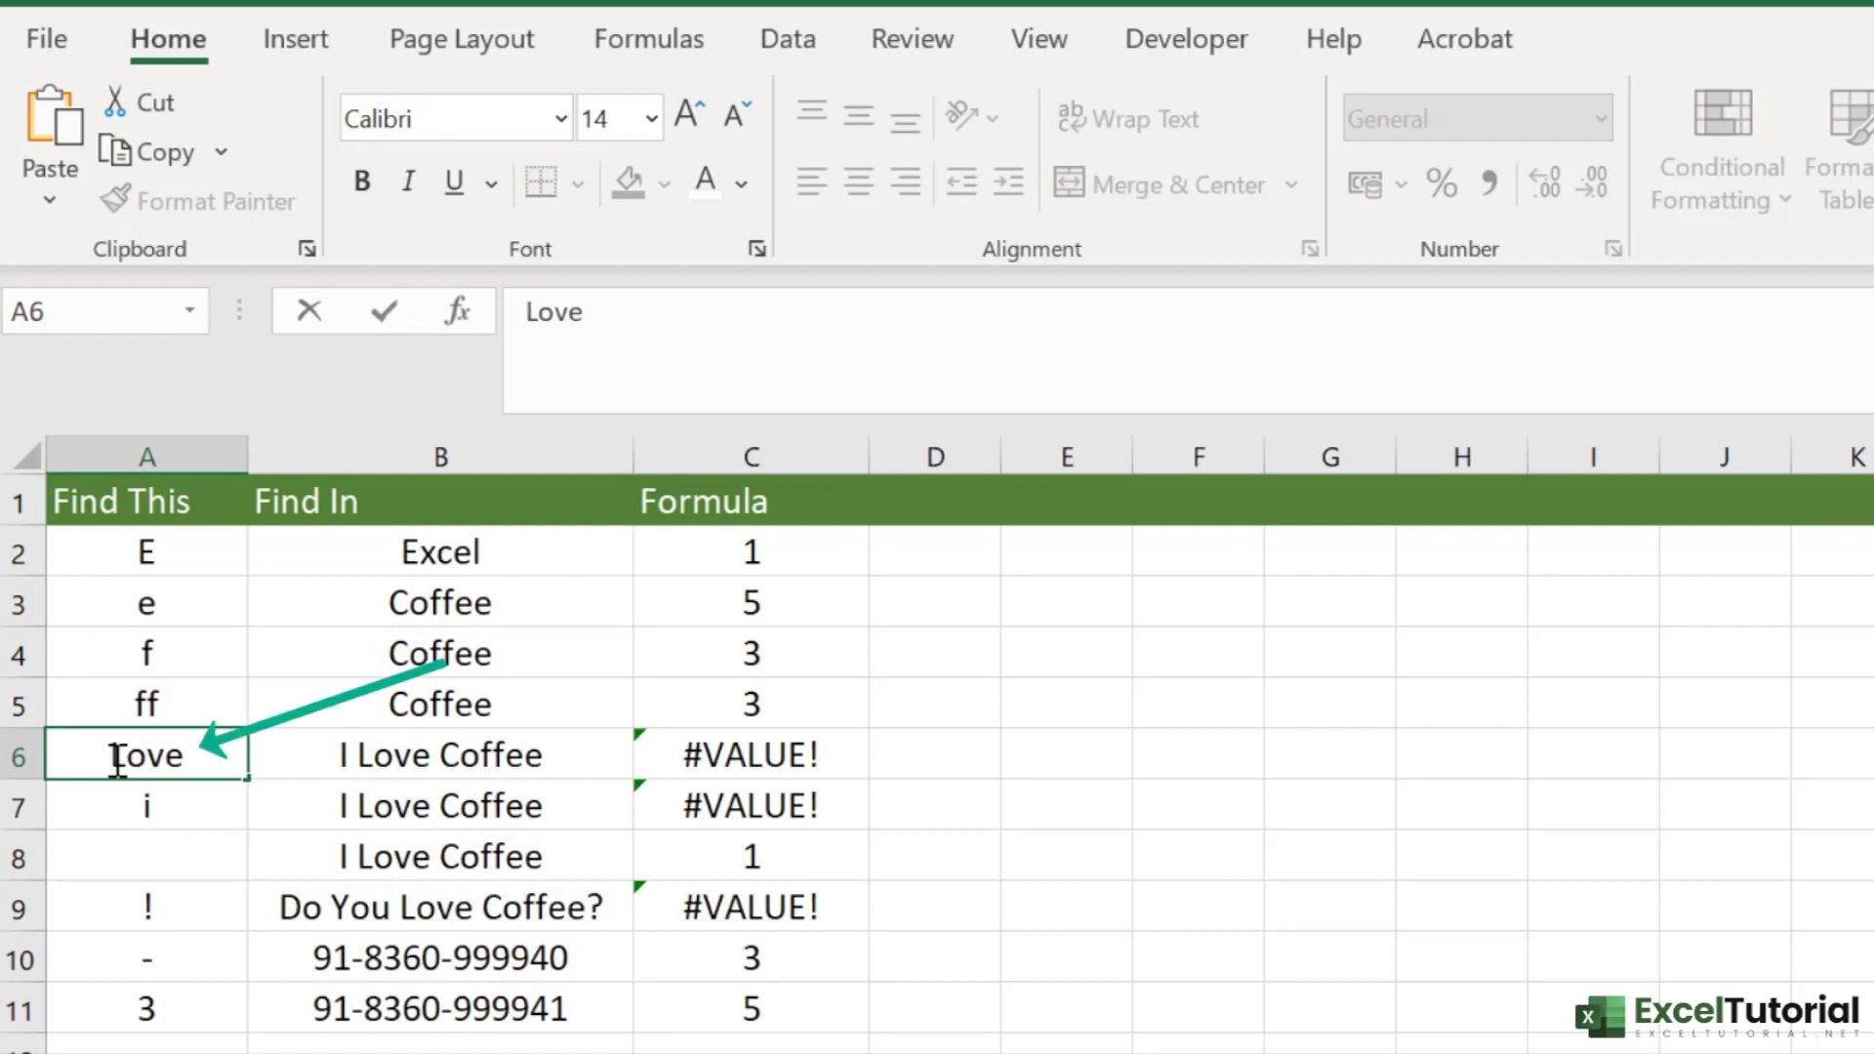
key(Return)
click(759, 764)
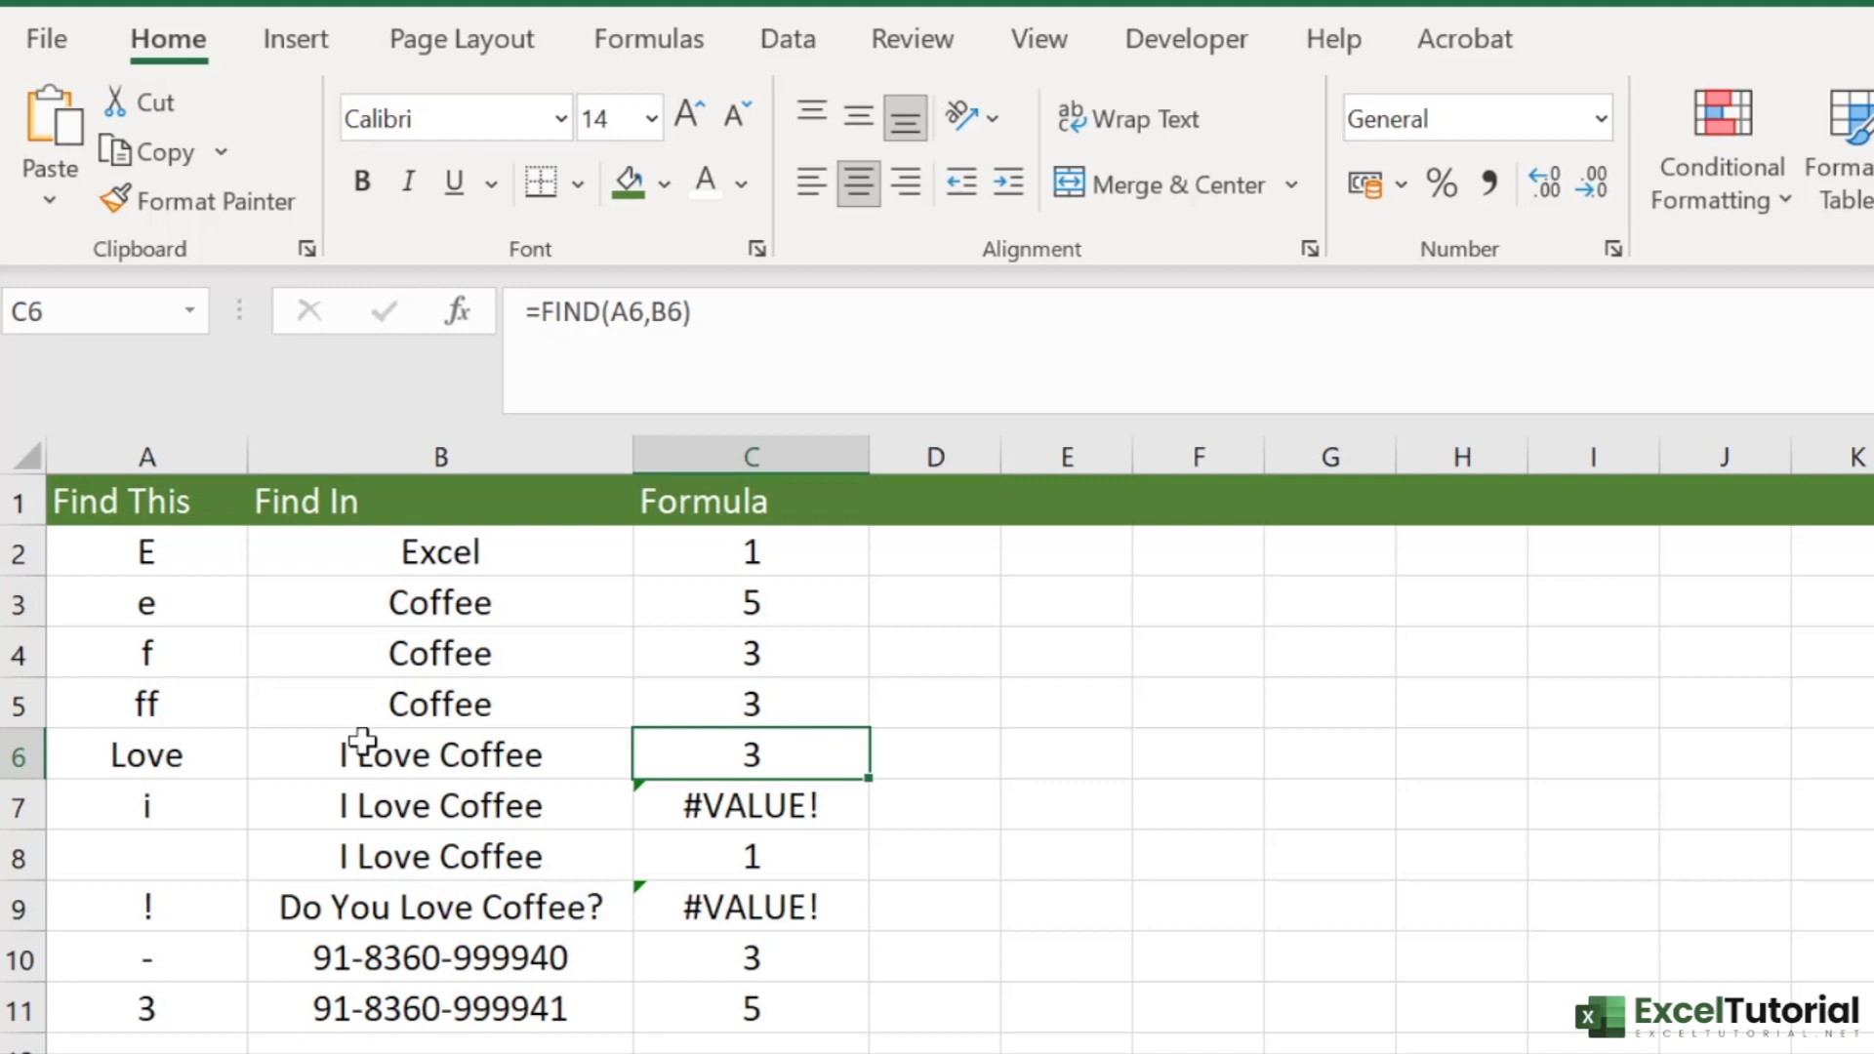
- Examine the search text, source phrases and FIND results in rows 7 and 8
click(200, 815)
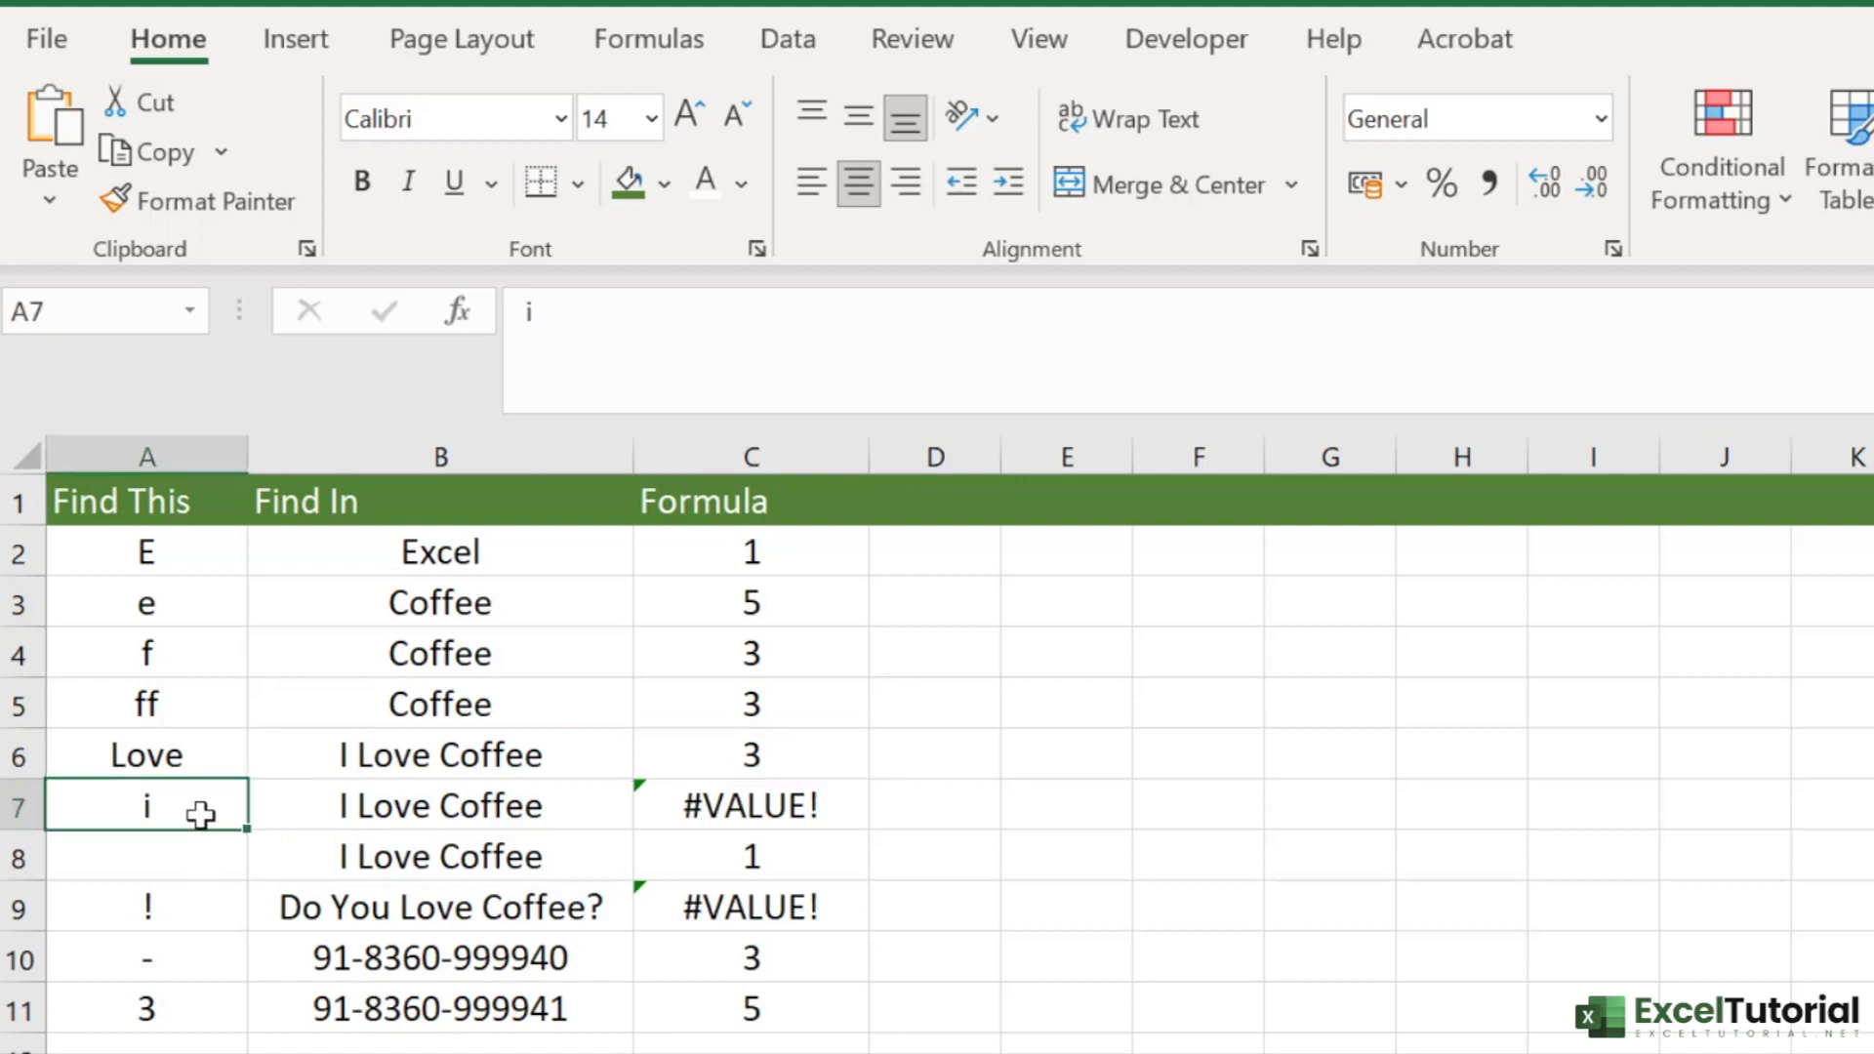
click(479, 824)
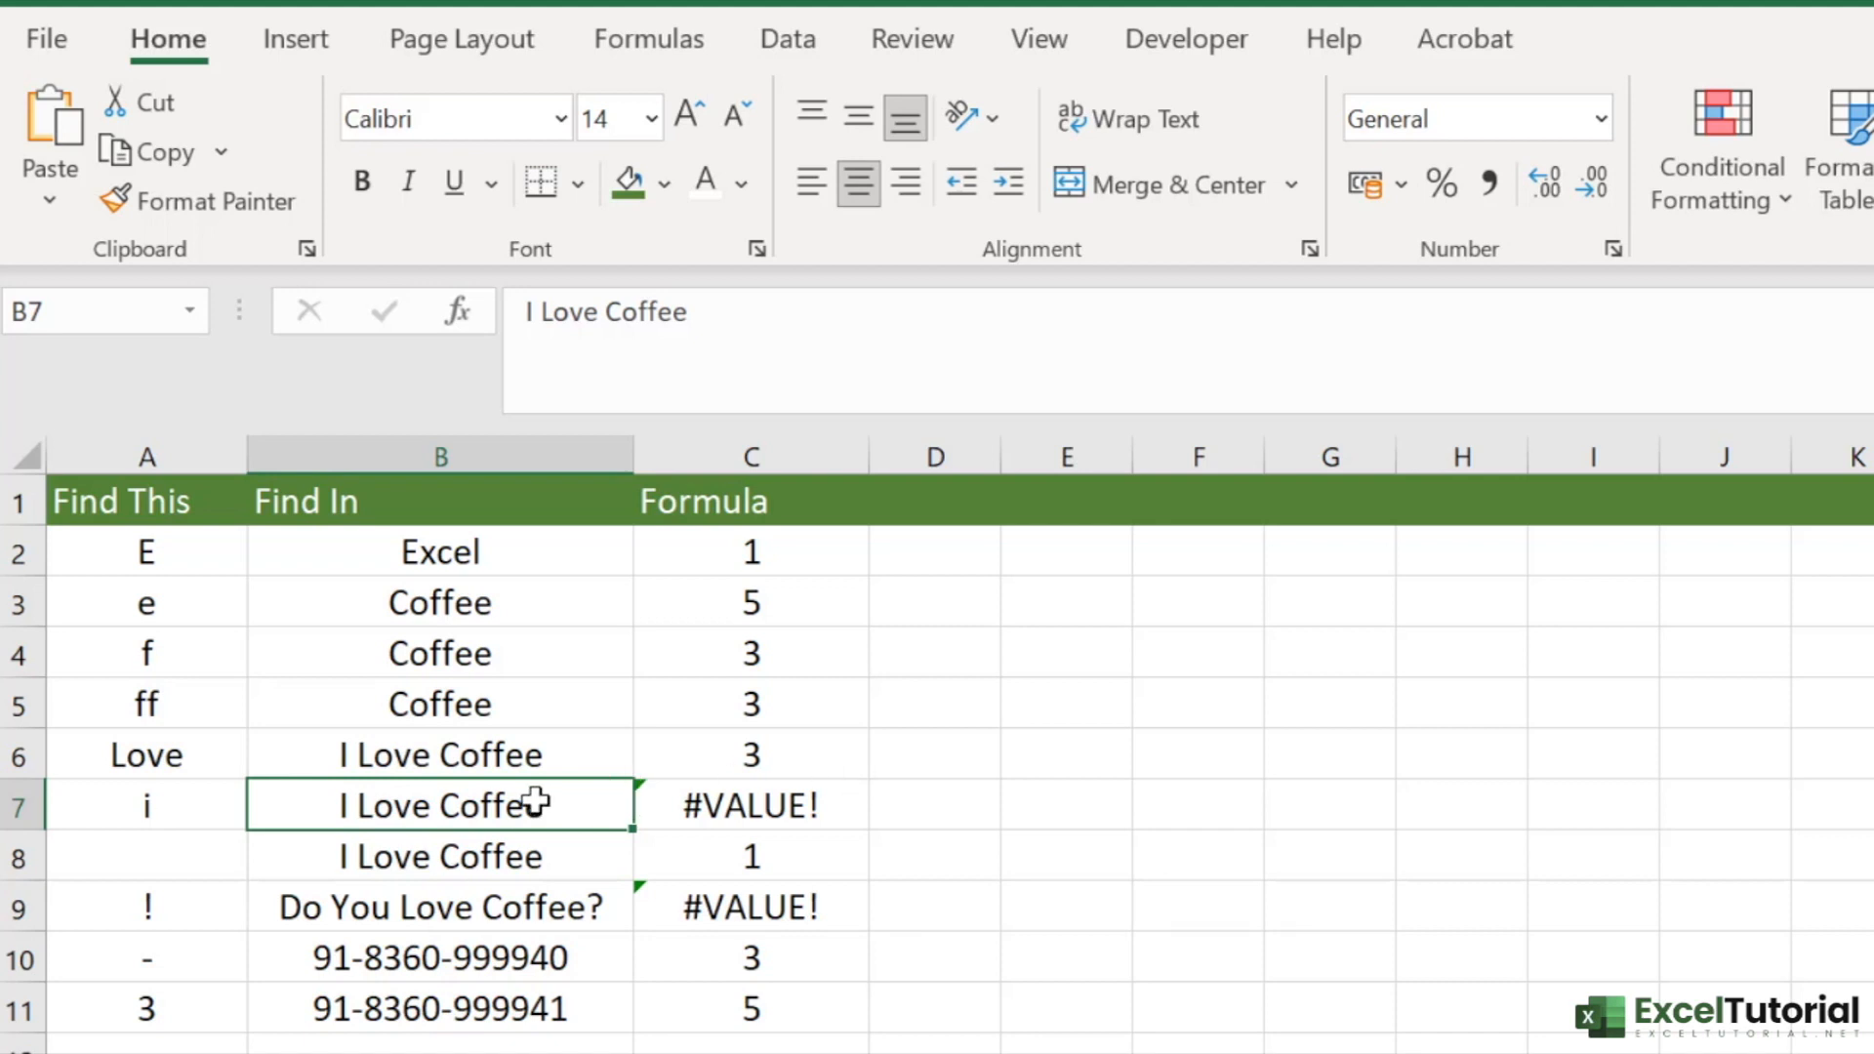
click(193, 859)
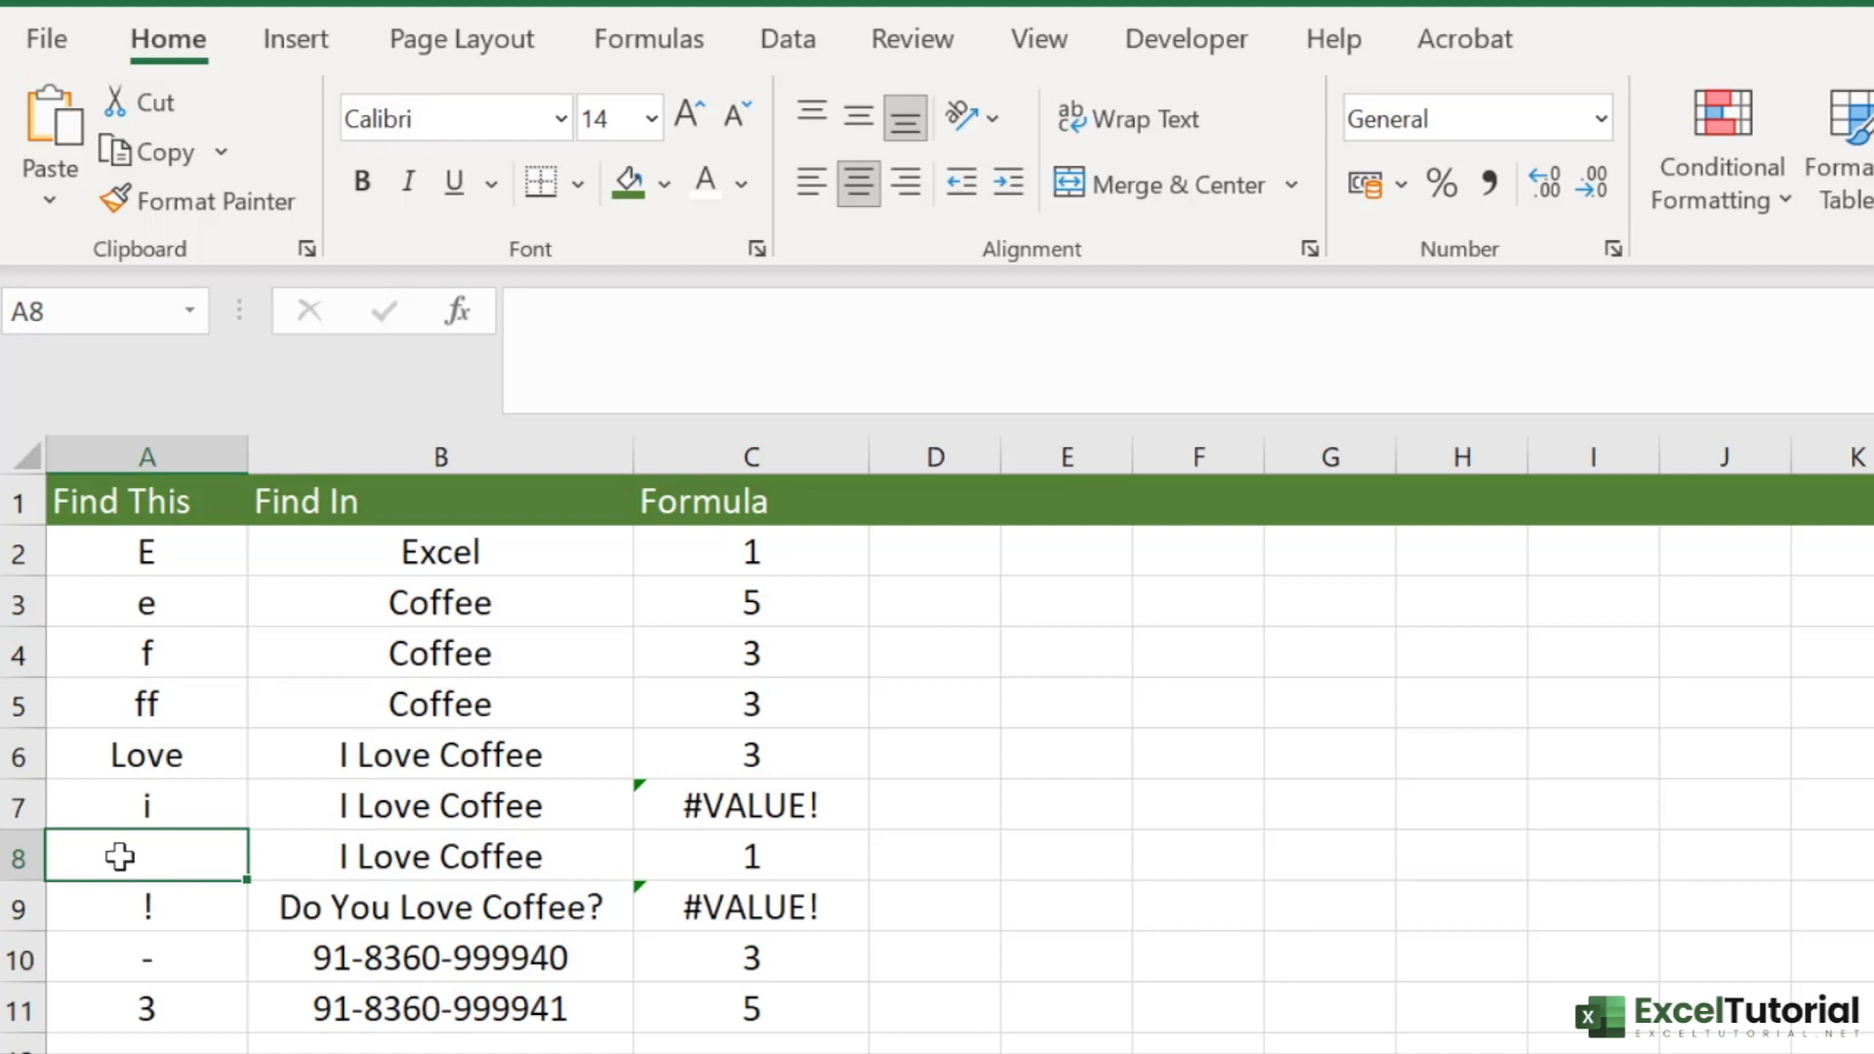
click(758, 871)
- Change the search text in A9 to a question mark "?"
click(243, 900)
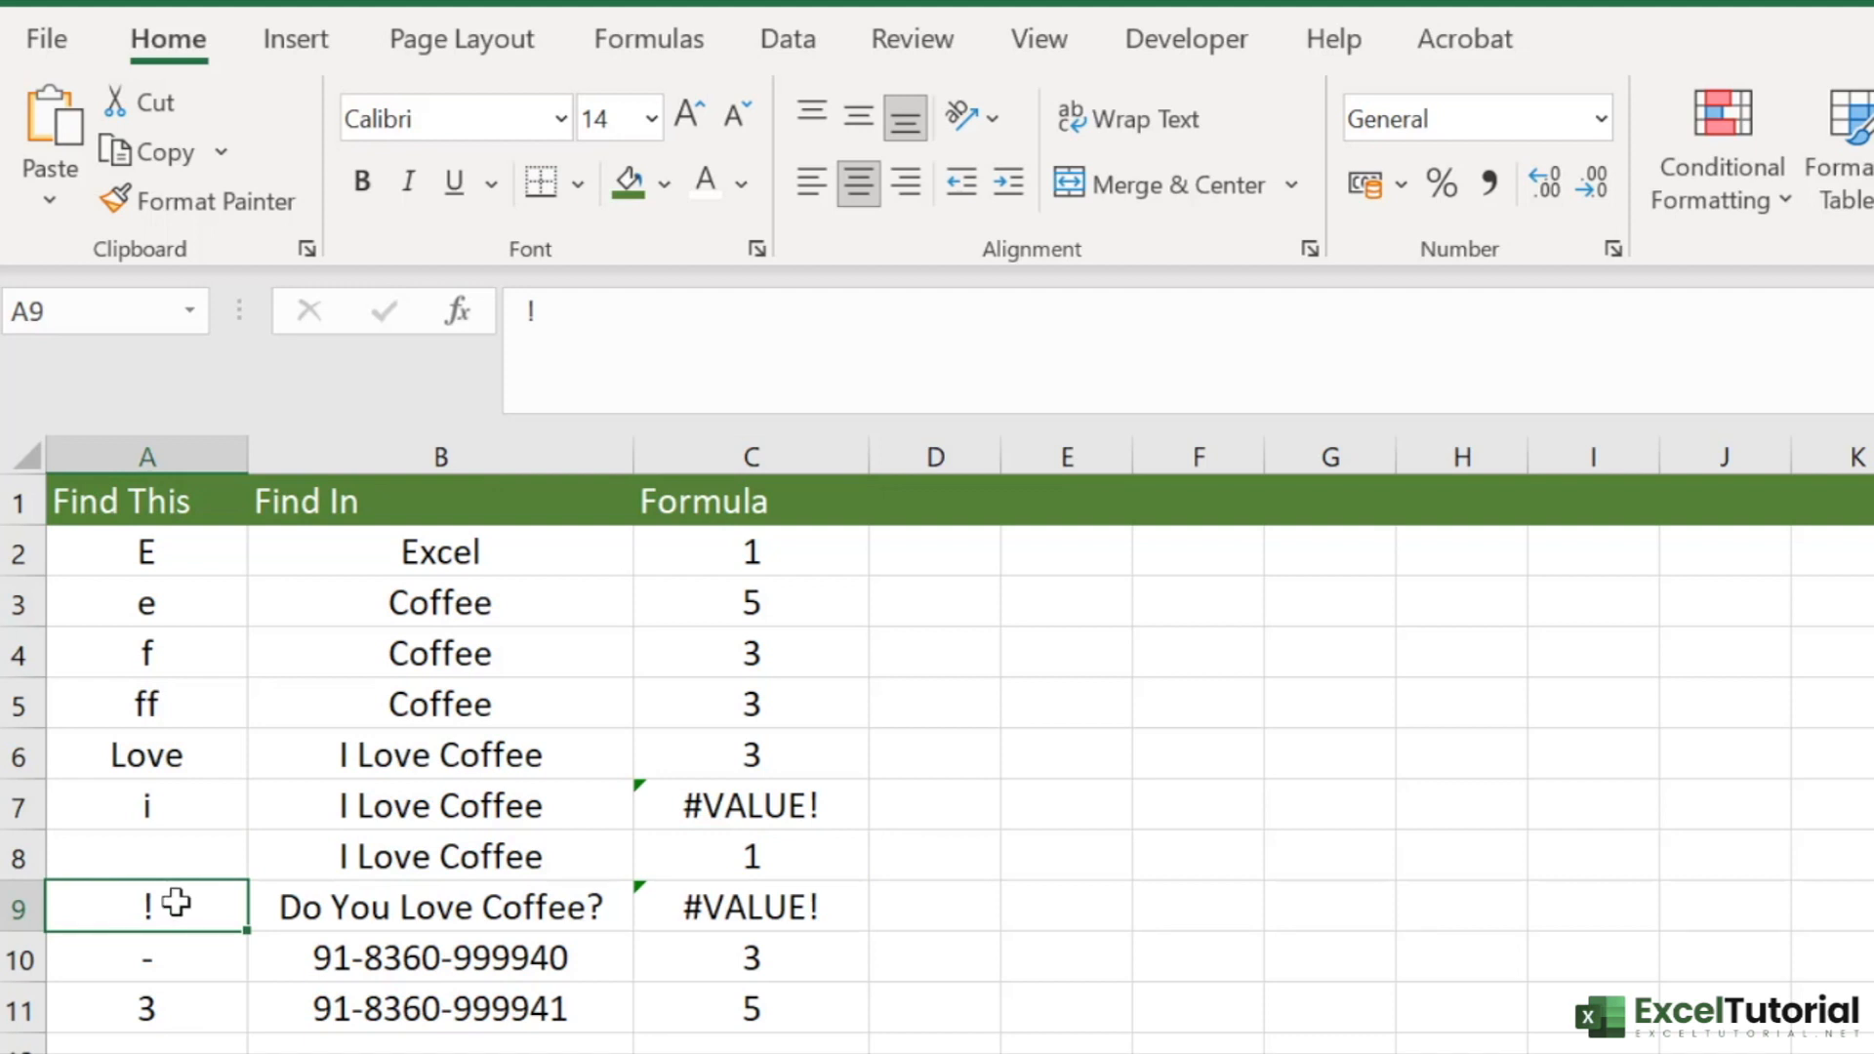
double_click(205, 891)
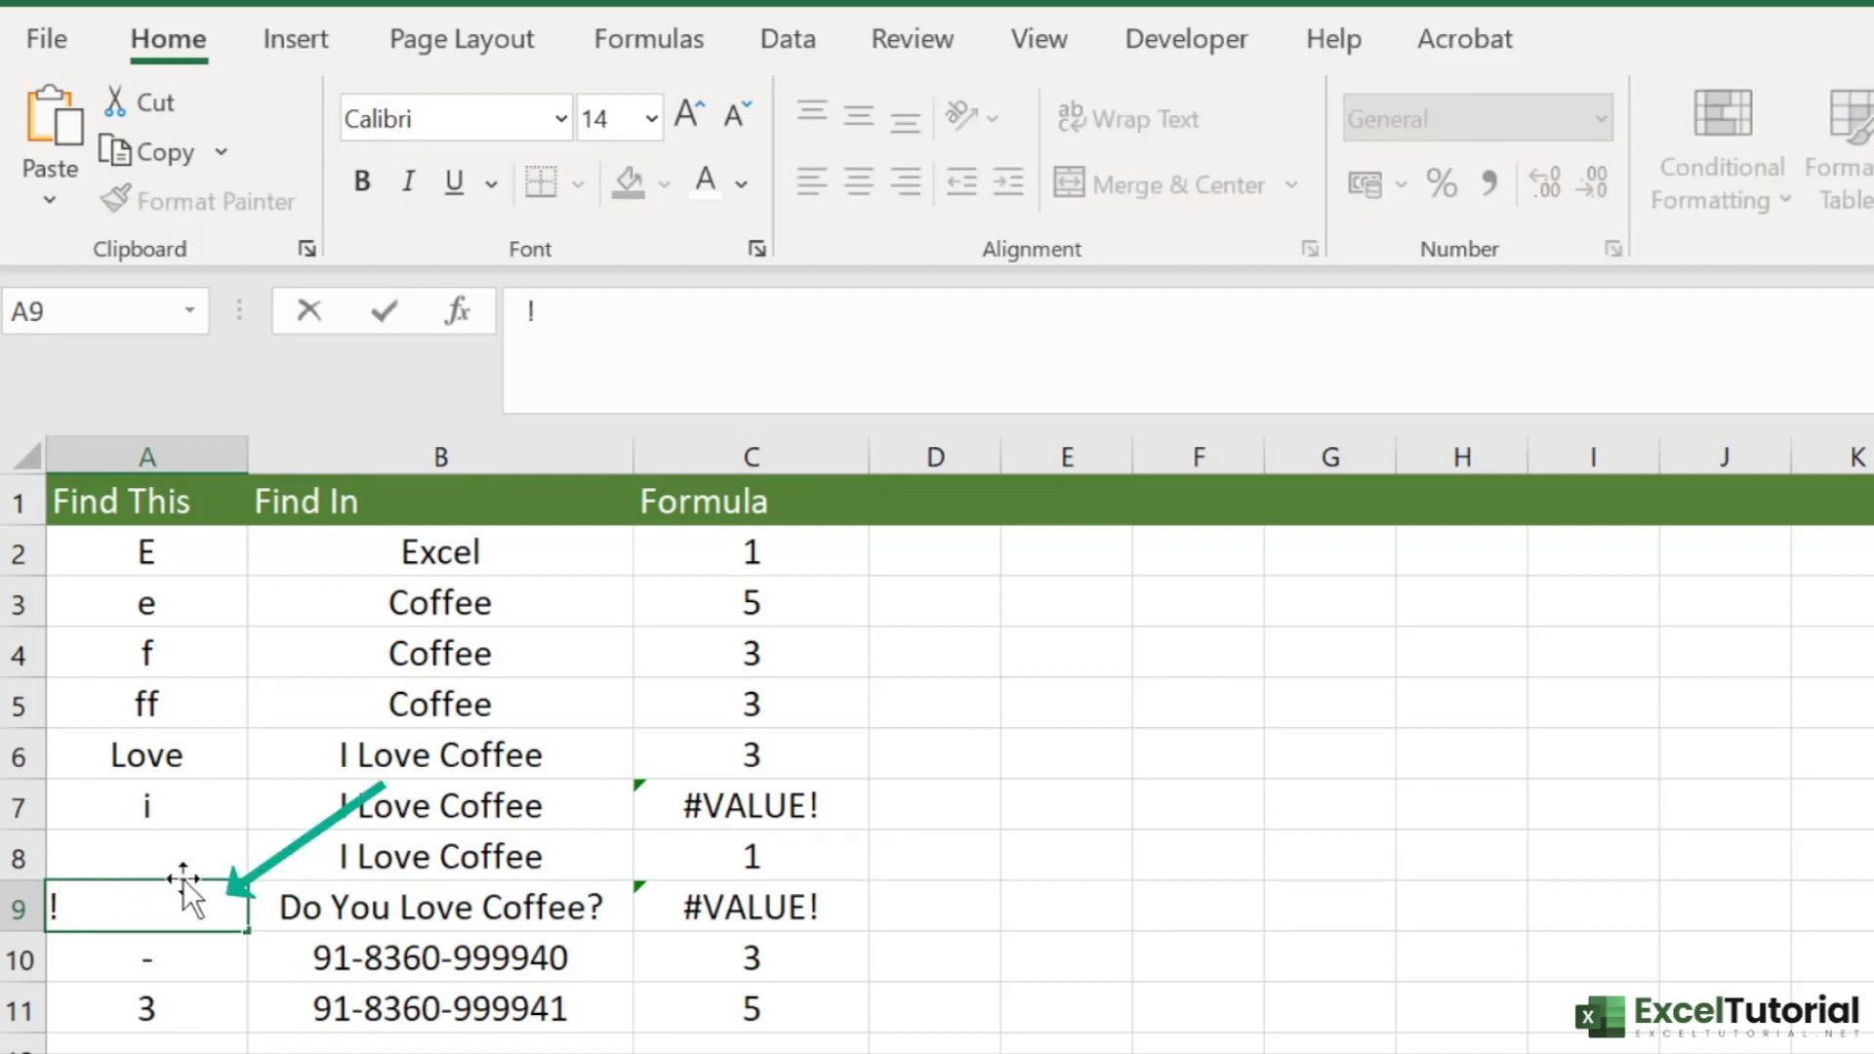
key(BackSpace)
text(?)
key(Return)
key(Up)
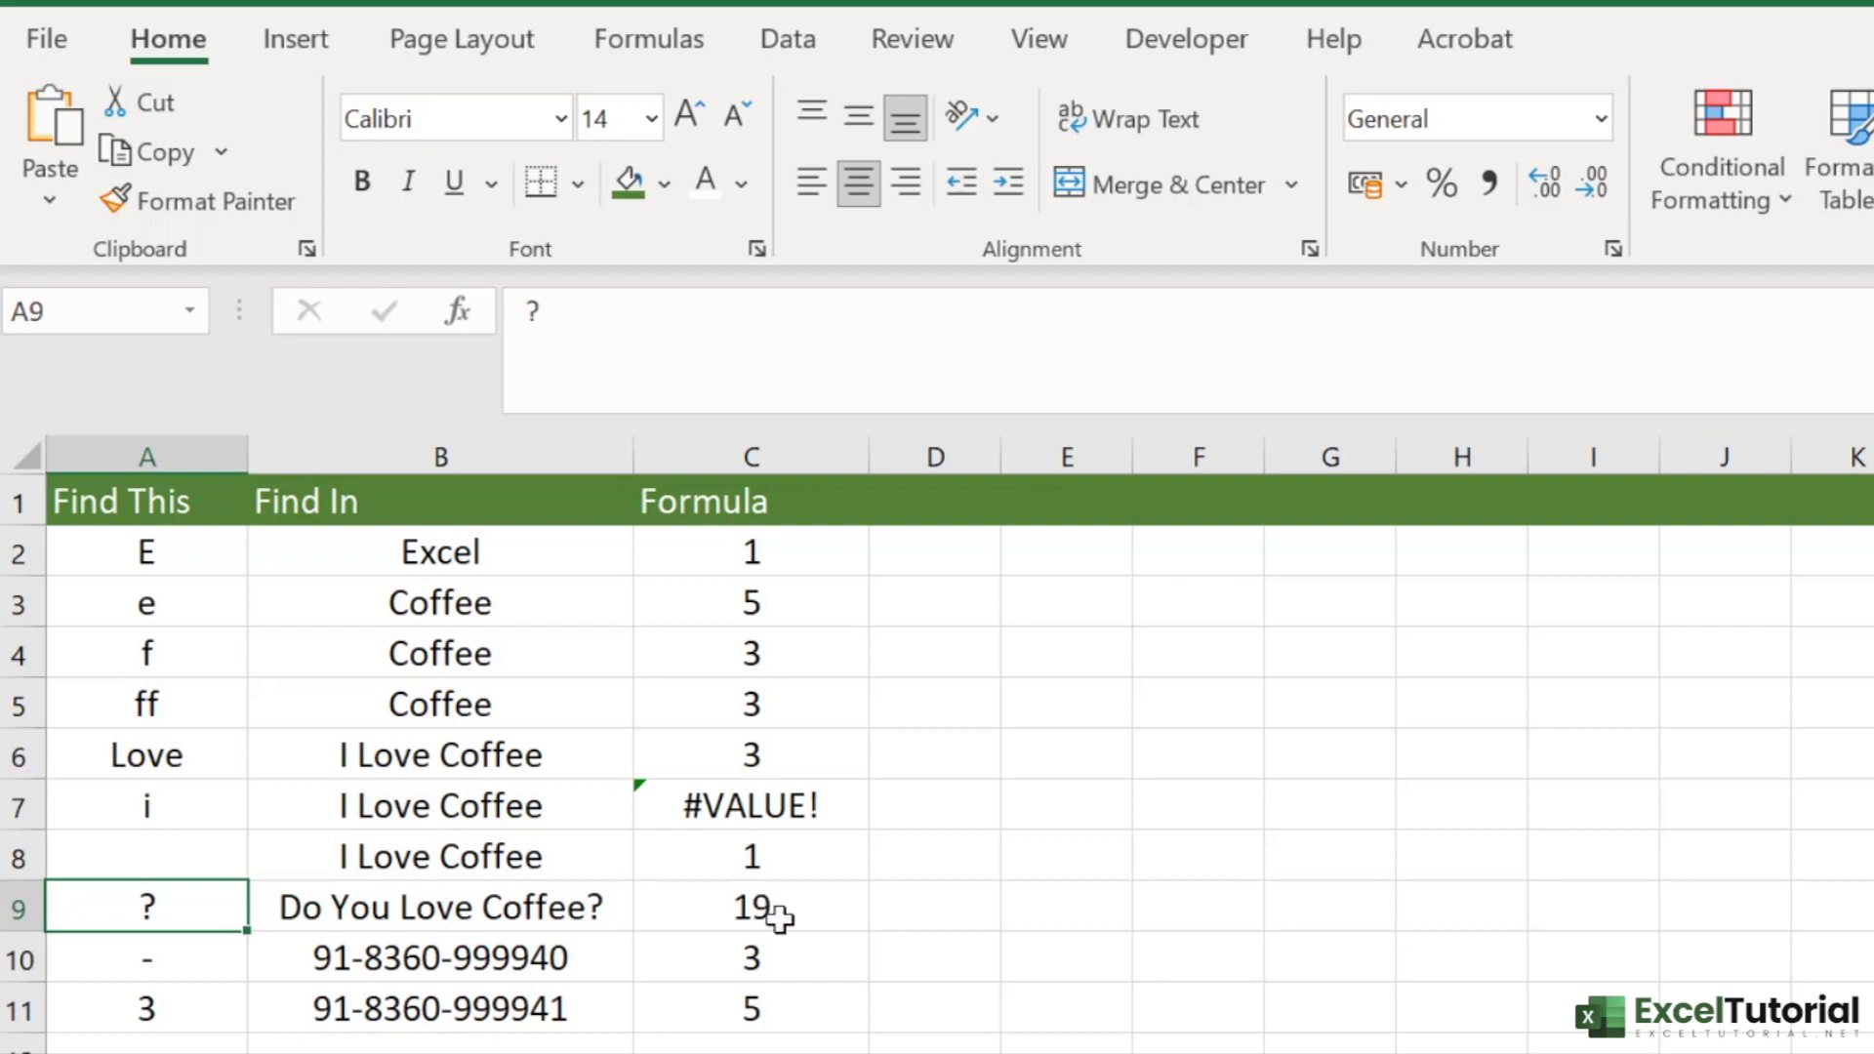
- Compare the search characters in A10 and A11 with the hyphenated numbers in column B and the FIND result in row 10
click(420, 962)
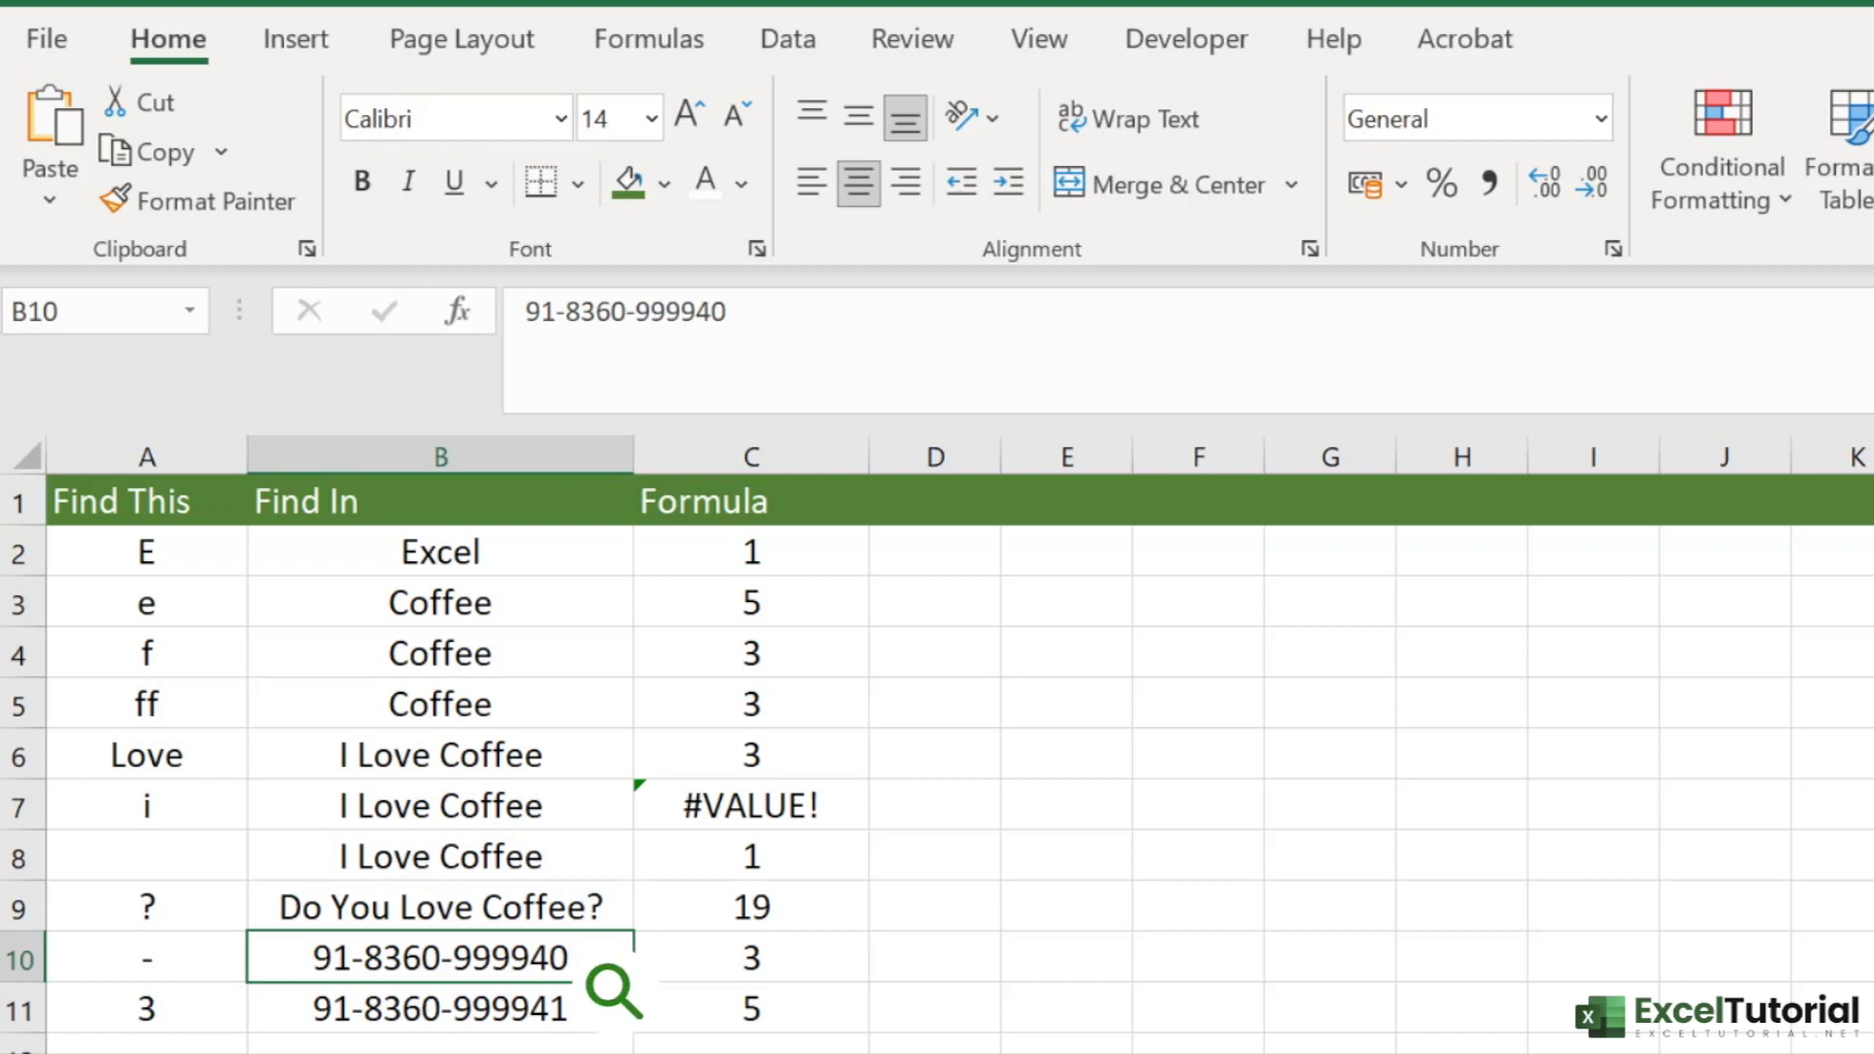
click(156, 963)
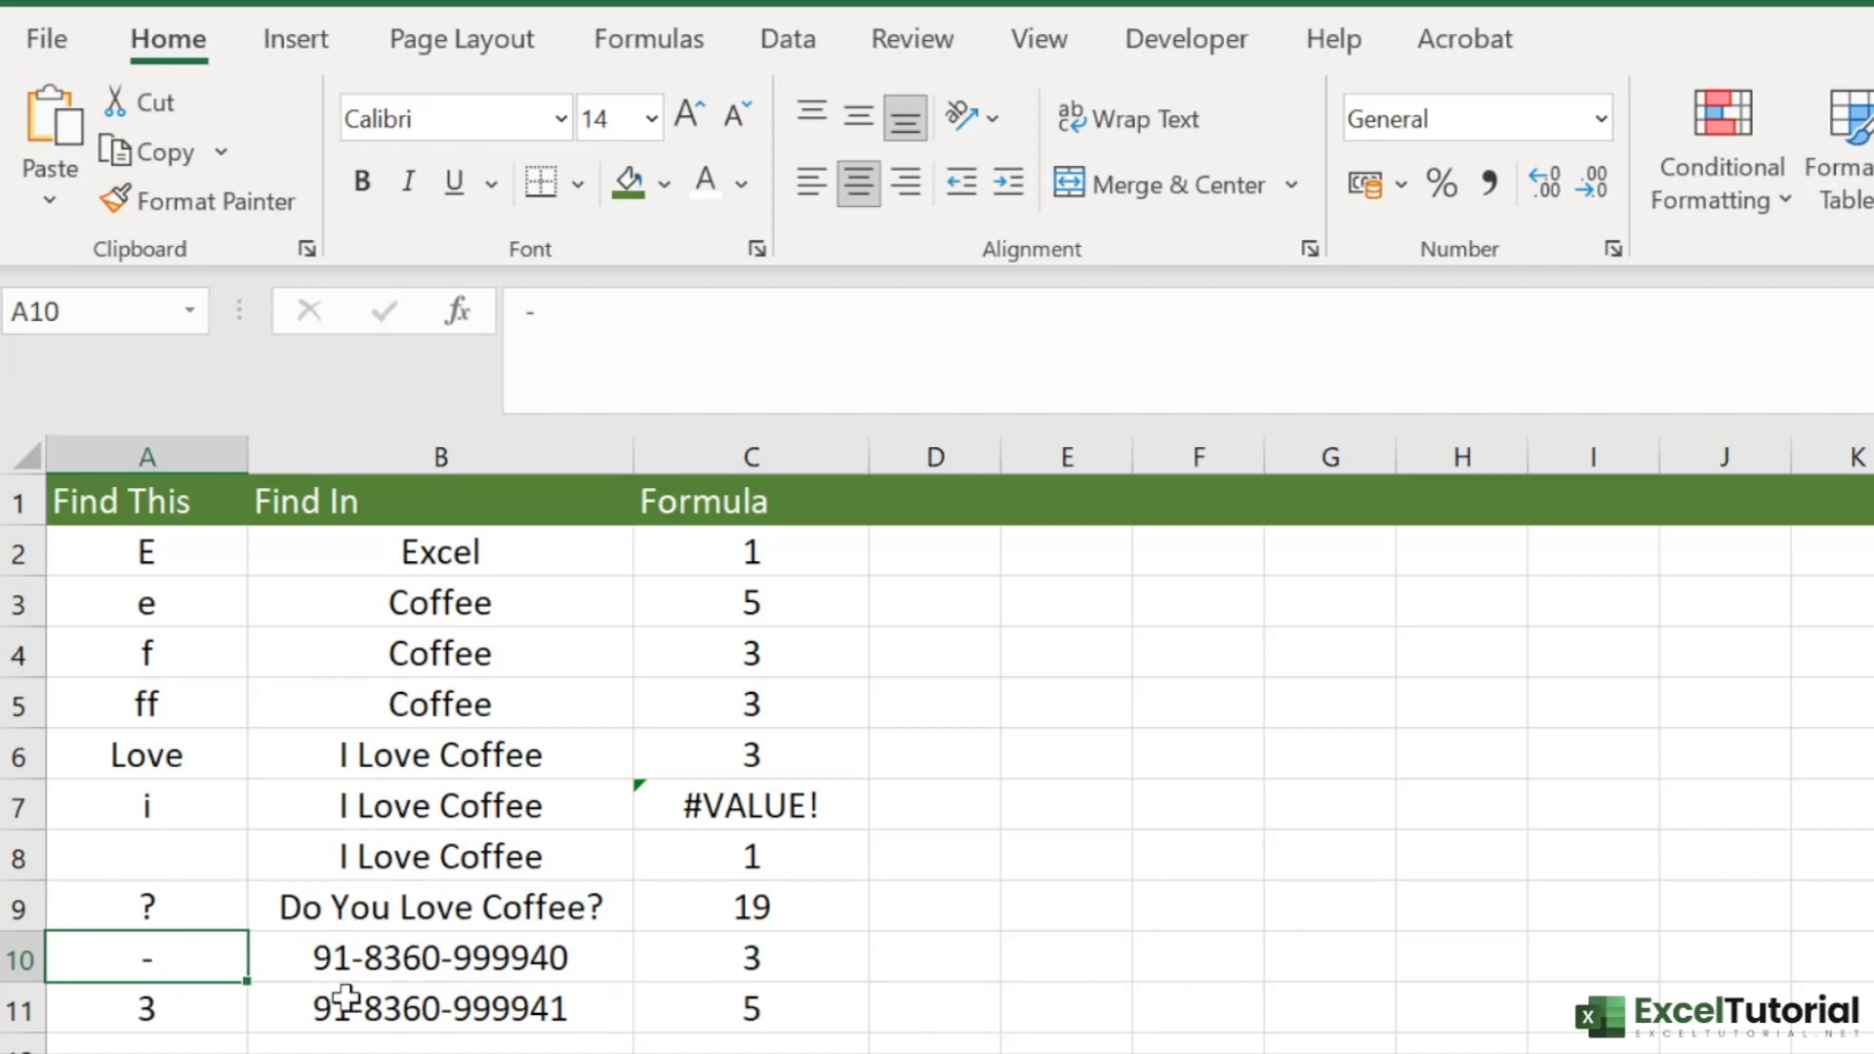
click(375, 958)
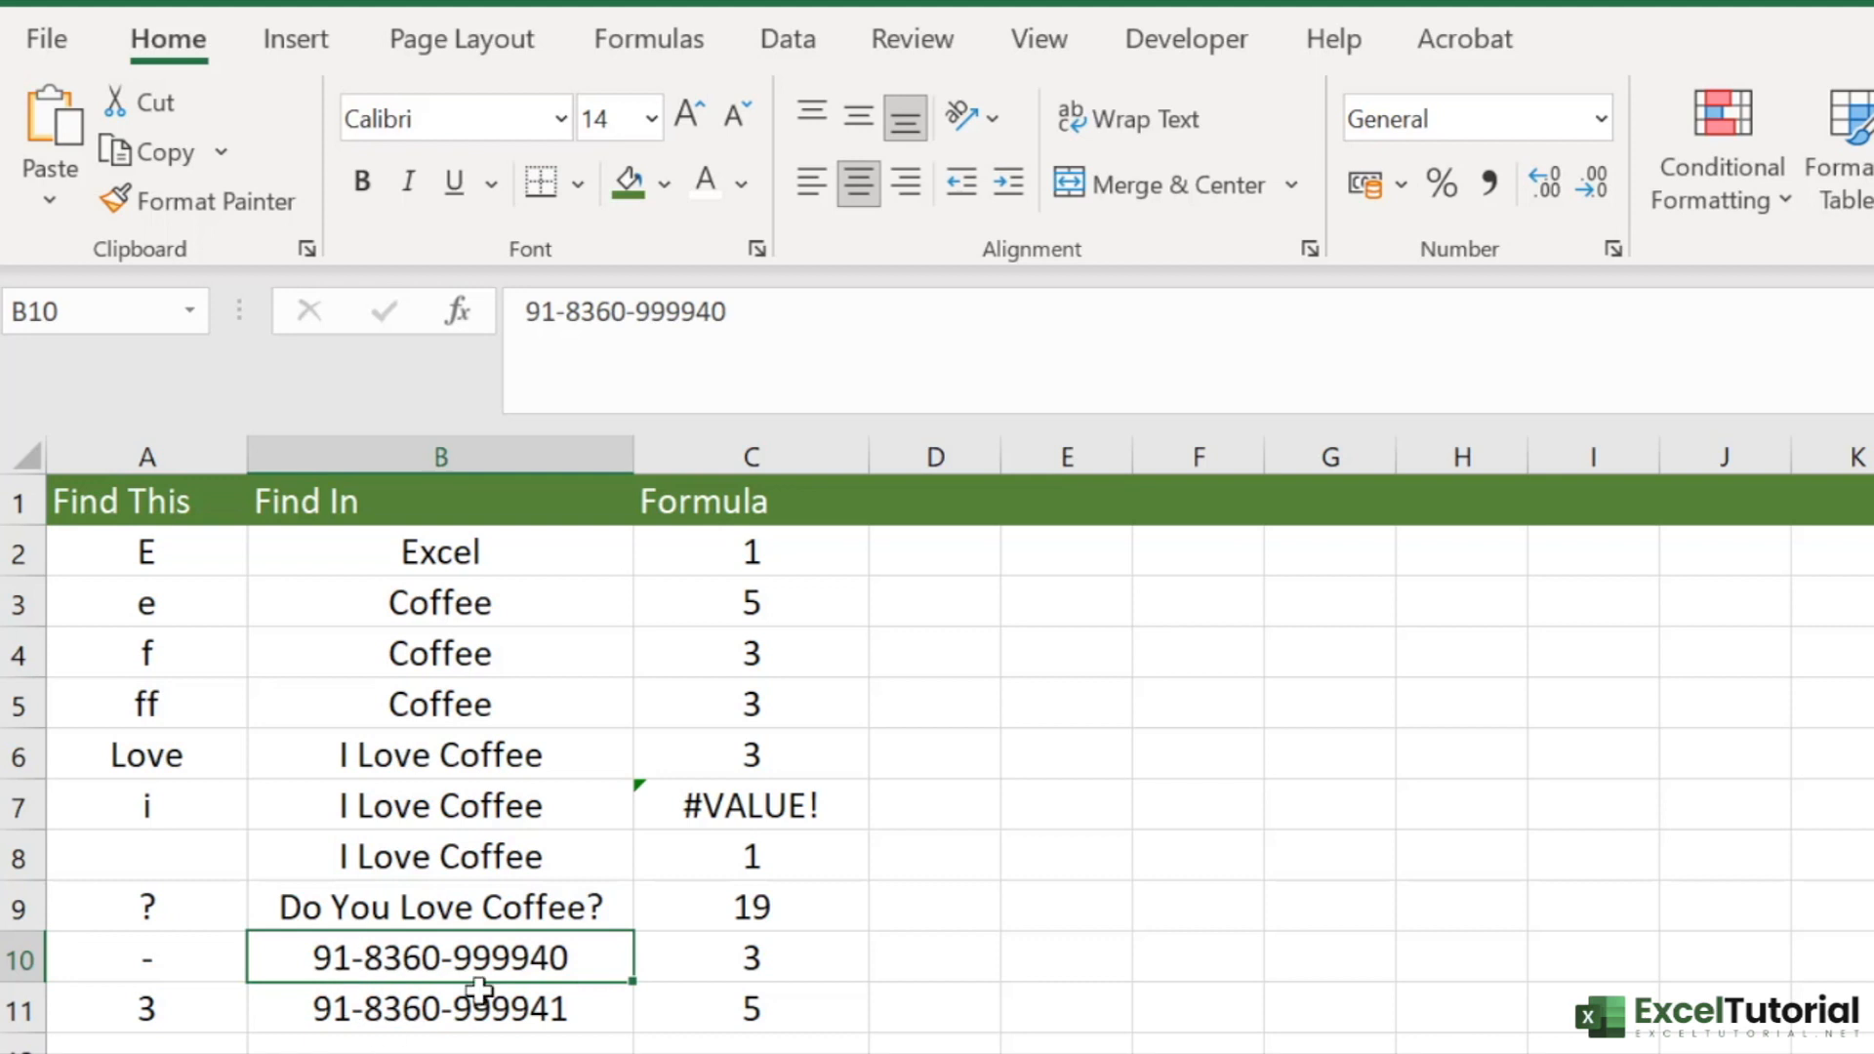
click(748, 963)
click(148, 1003)
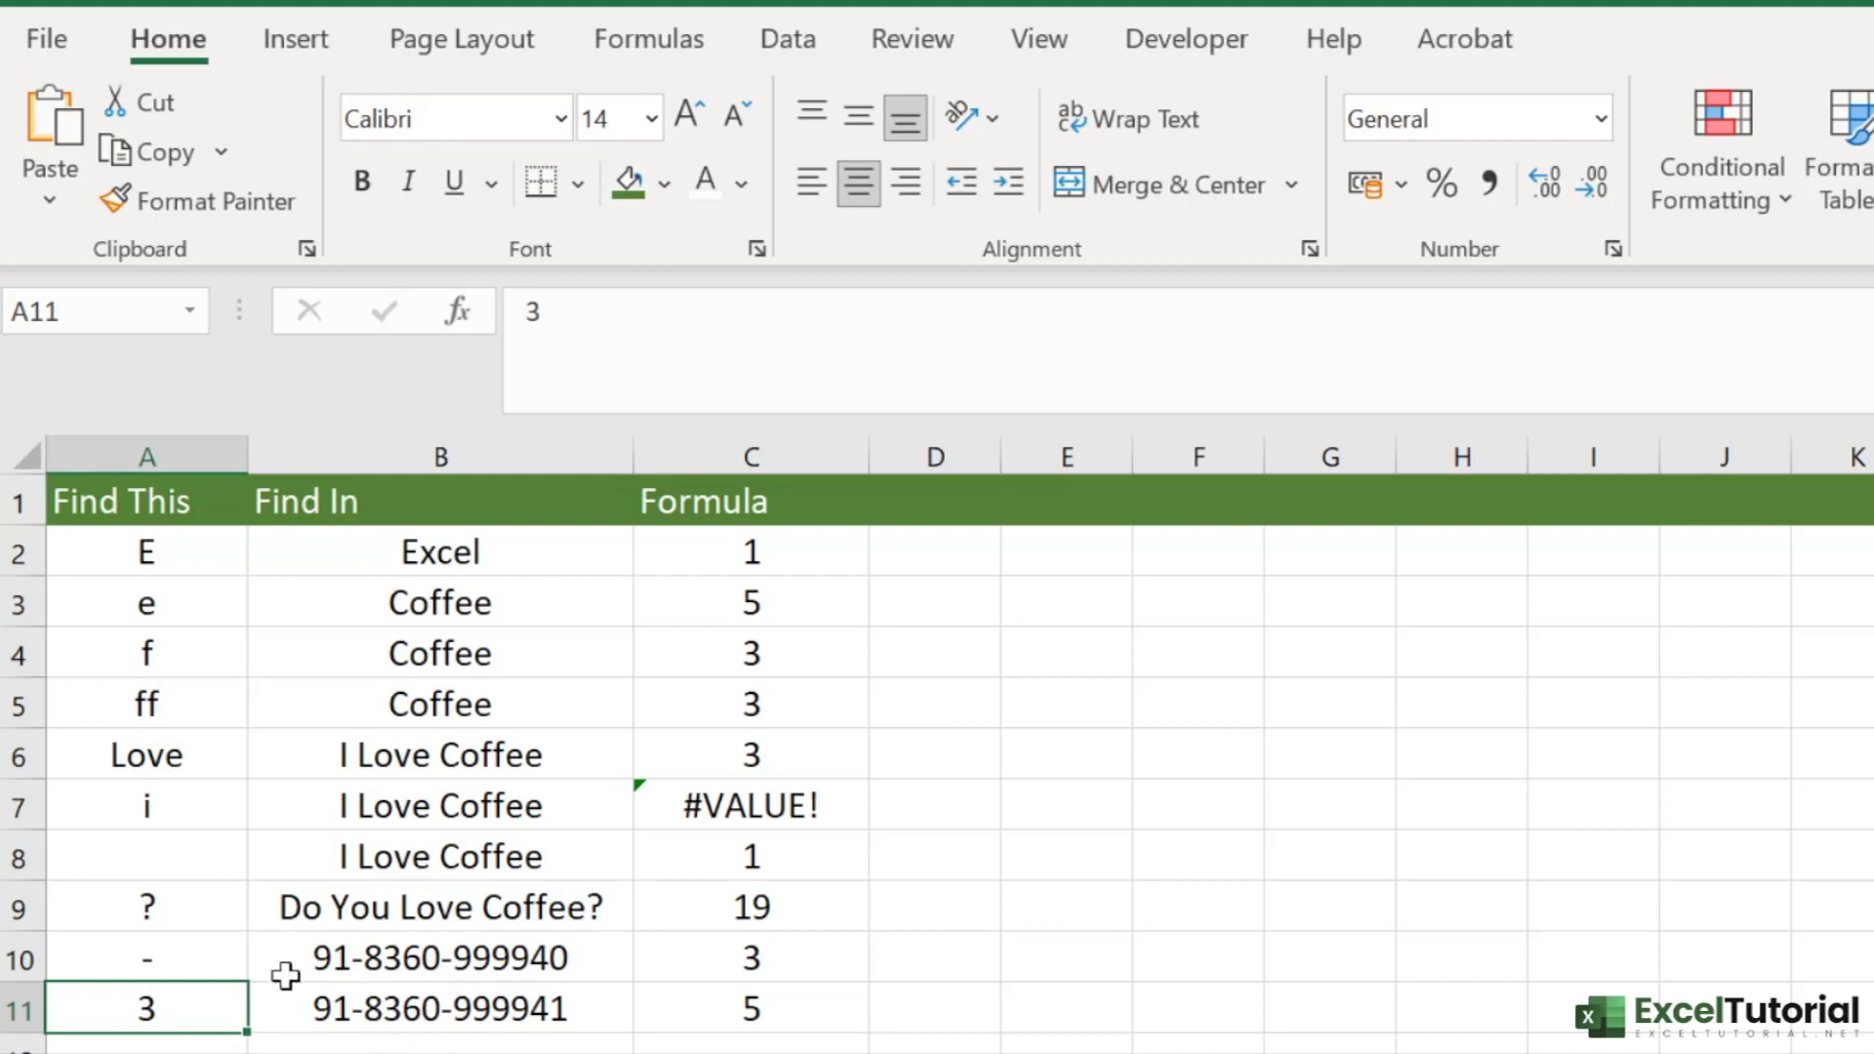
click(395, 1037)
click(388, 1003)
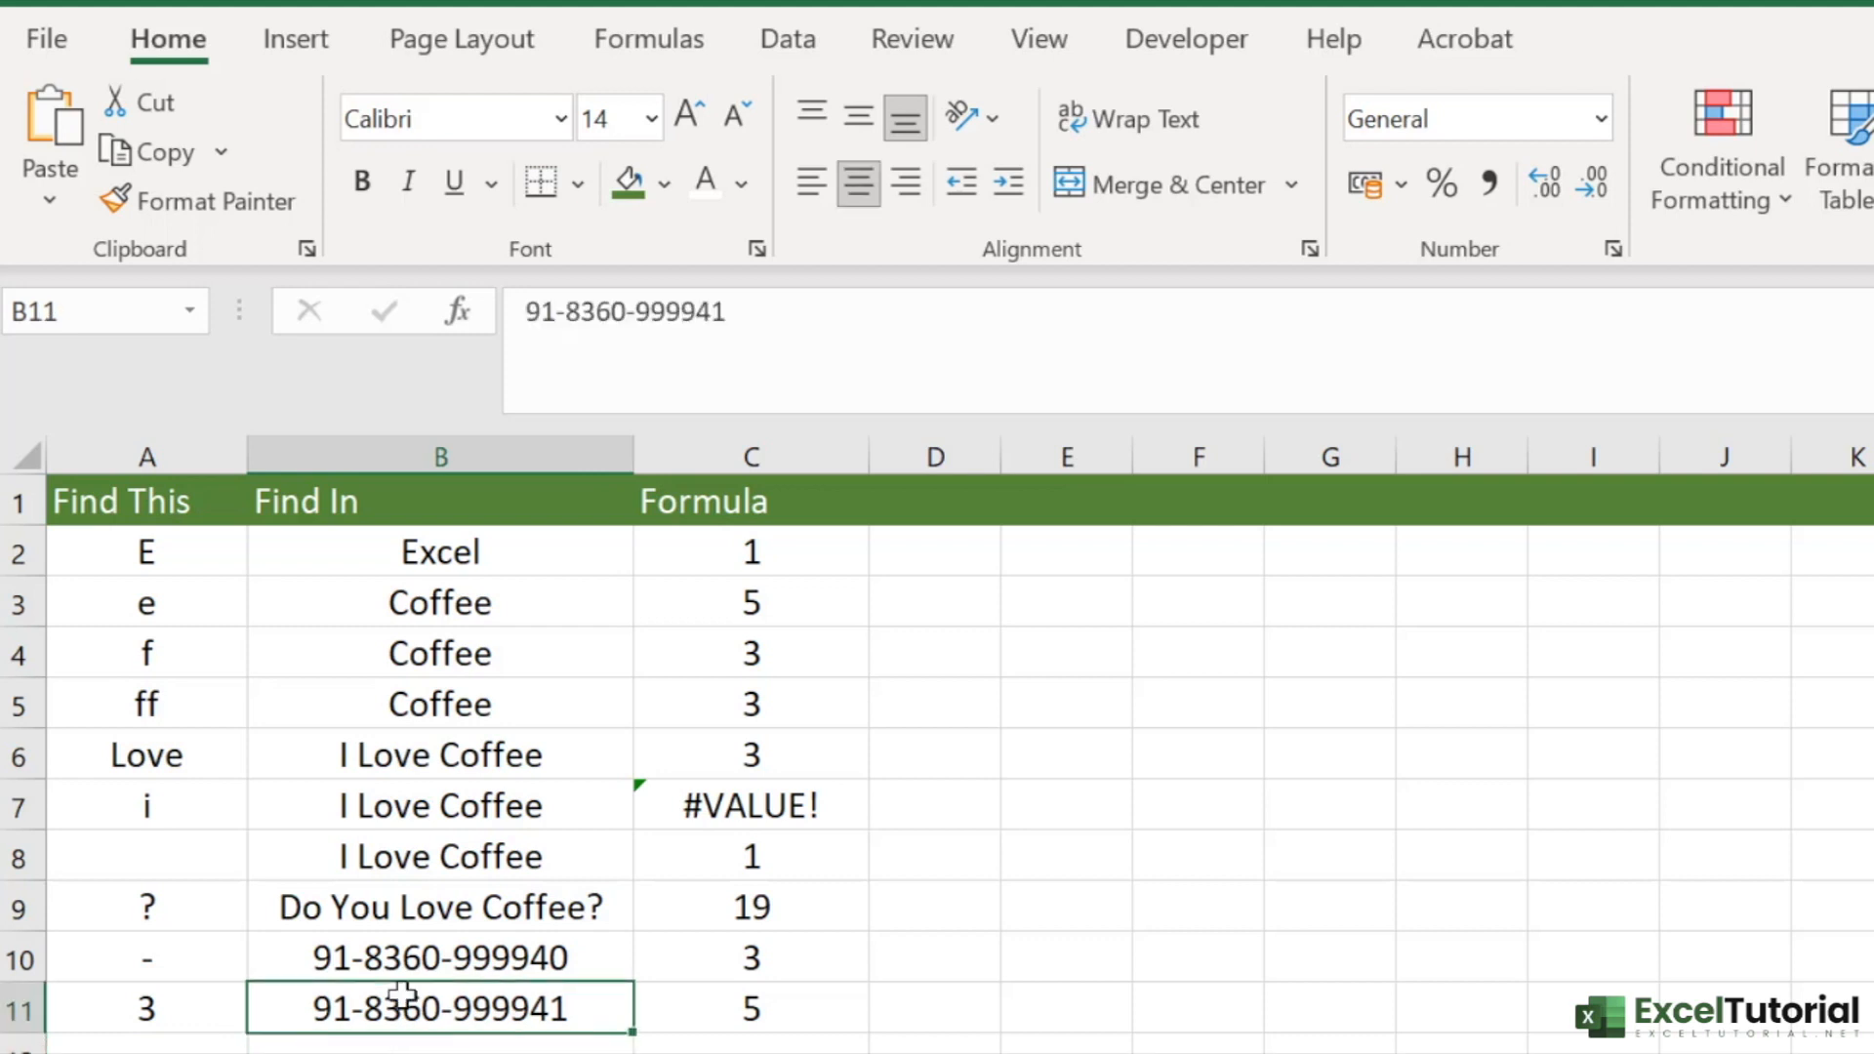
click(218, 1007)
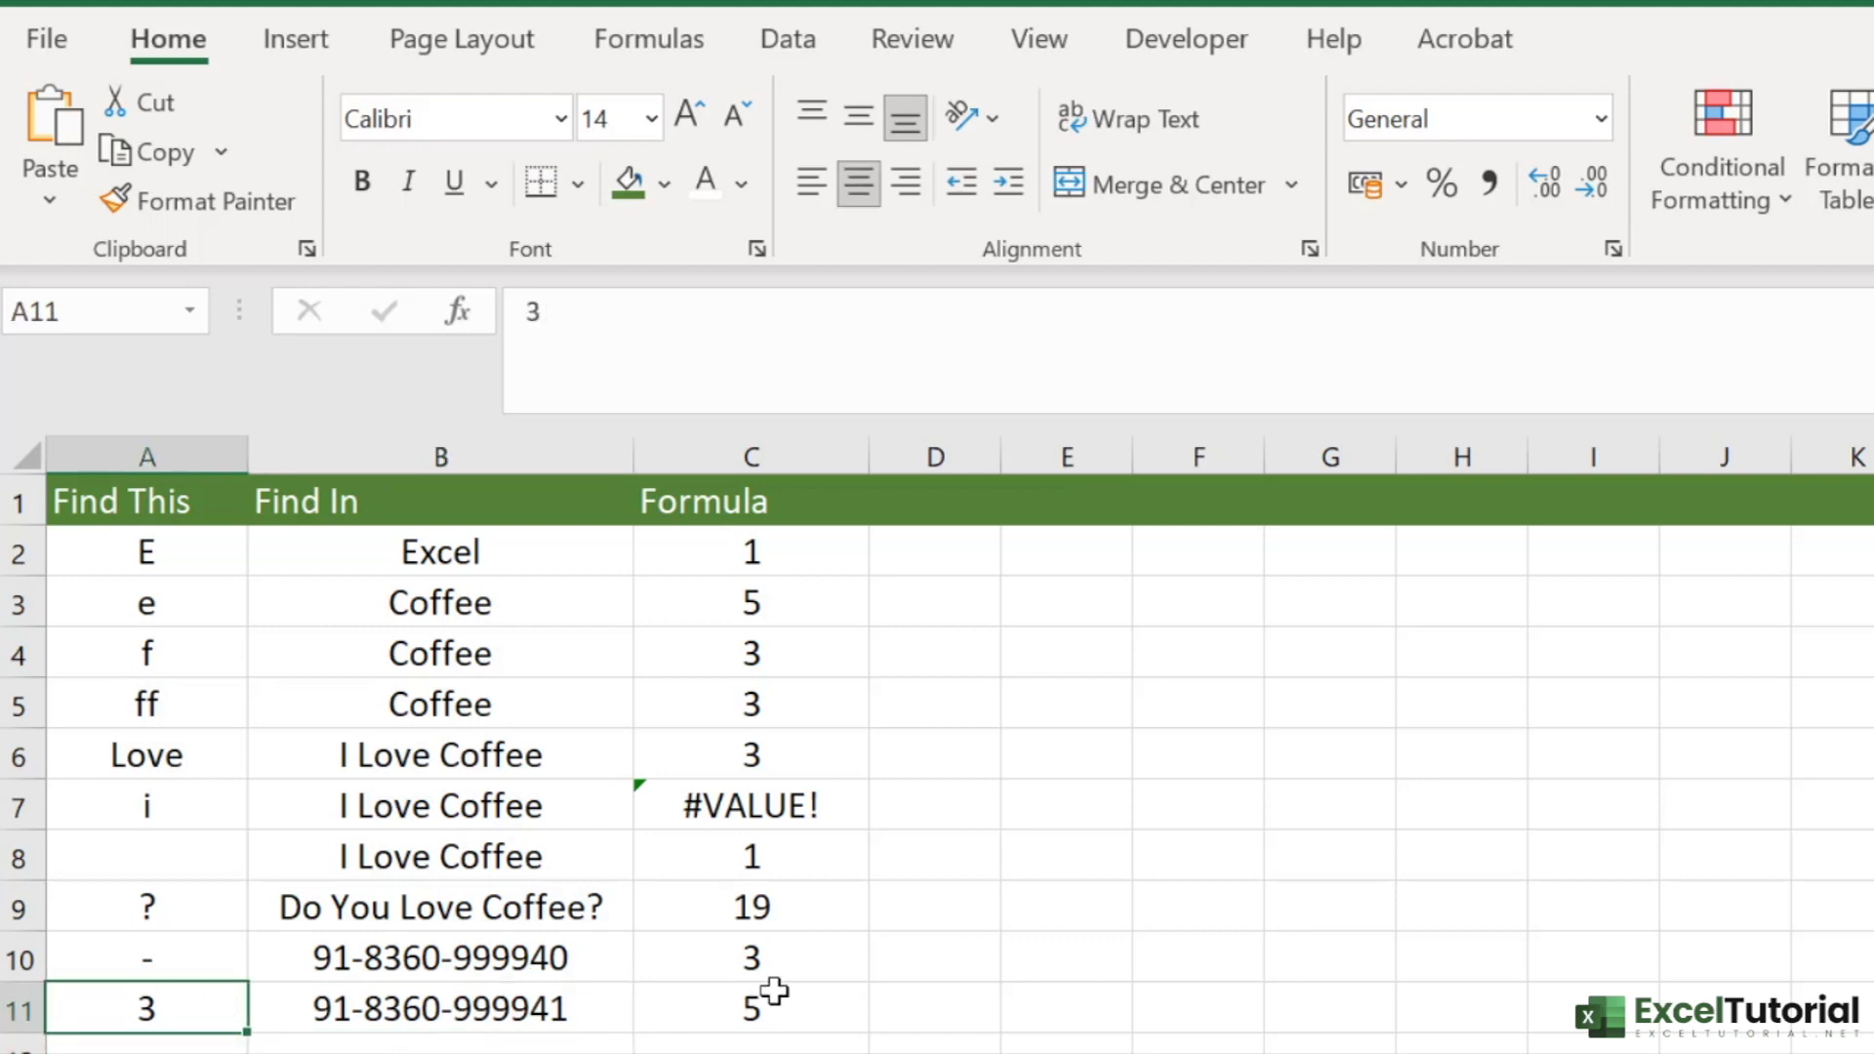
- Change the search text in A11 to 9 and check the FIND result against the number in B11
double_click(172, 1020)
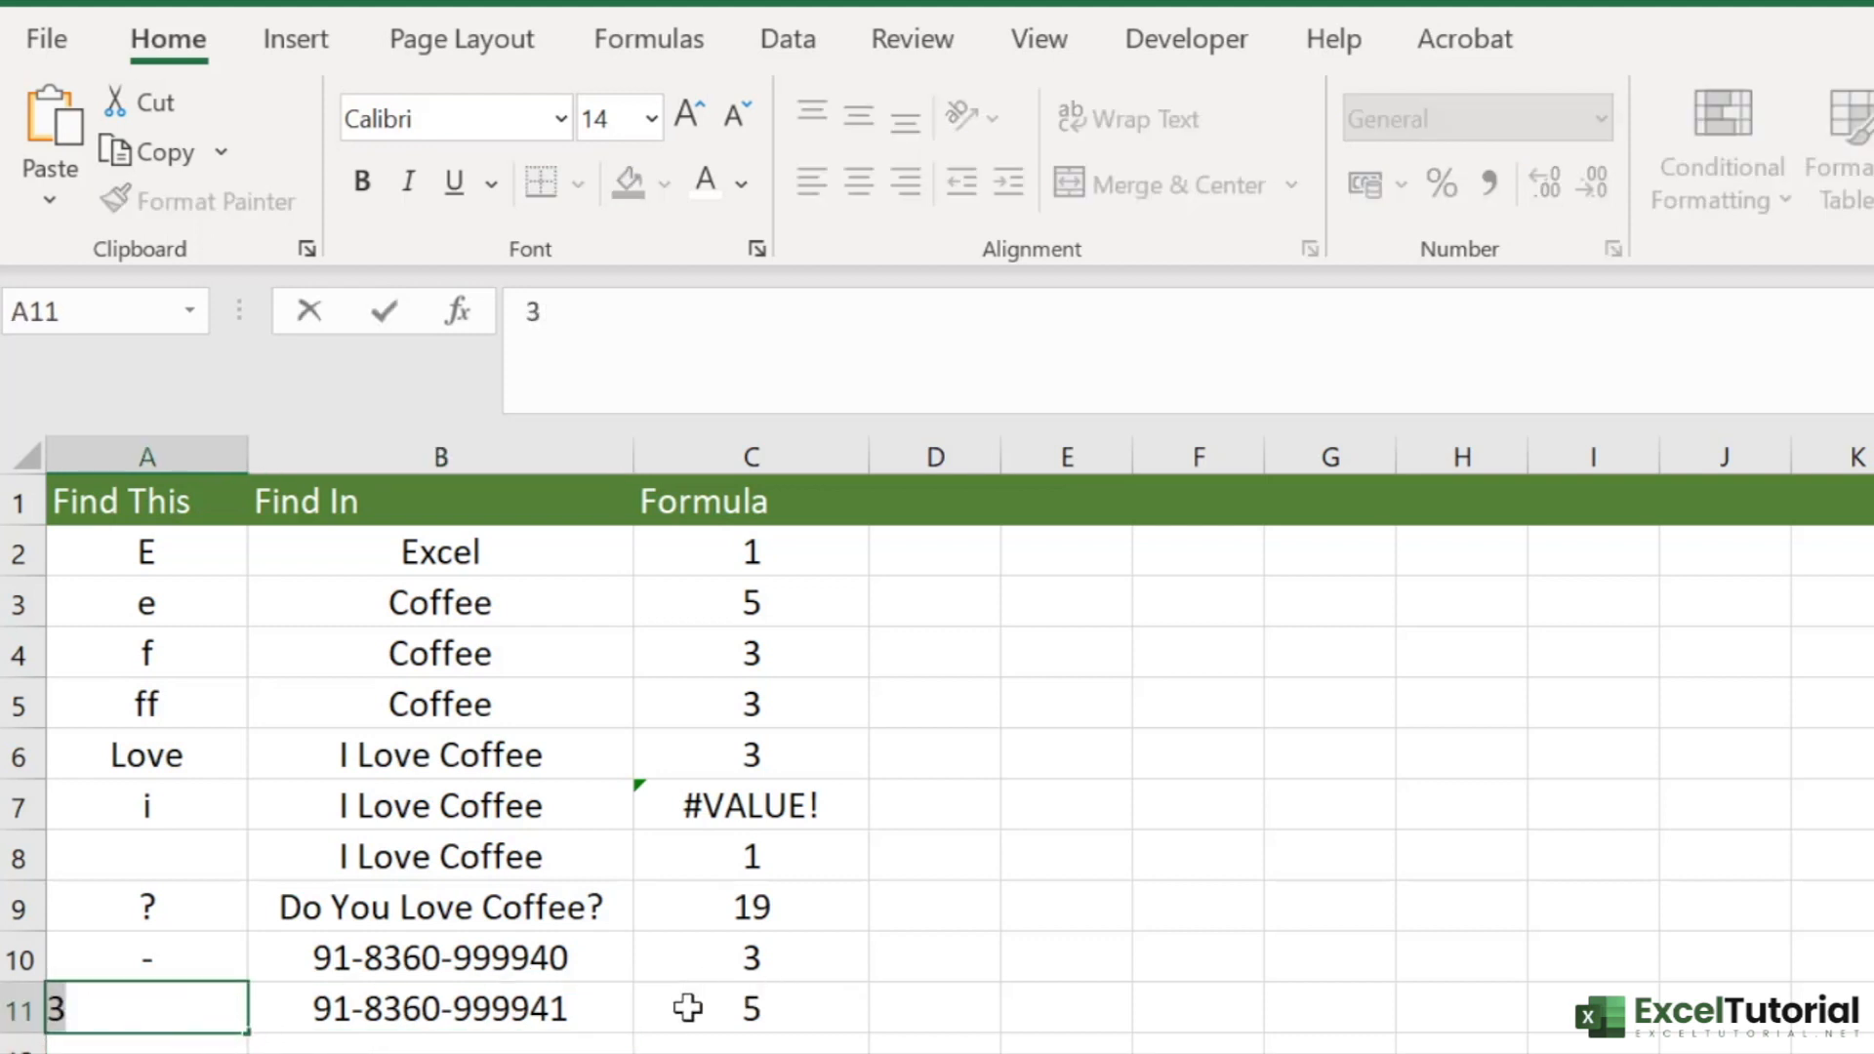
key(BackSpace)
text(9)
key(Return)
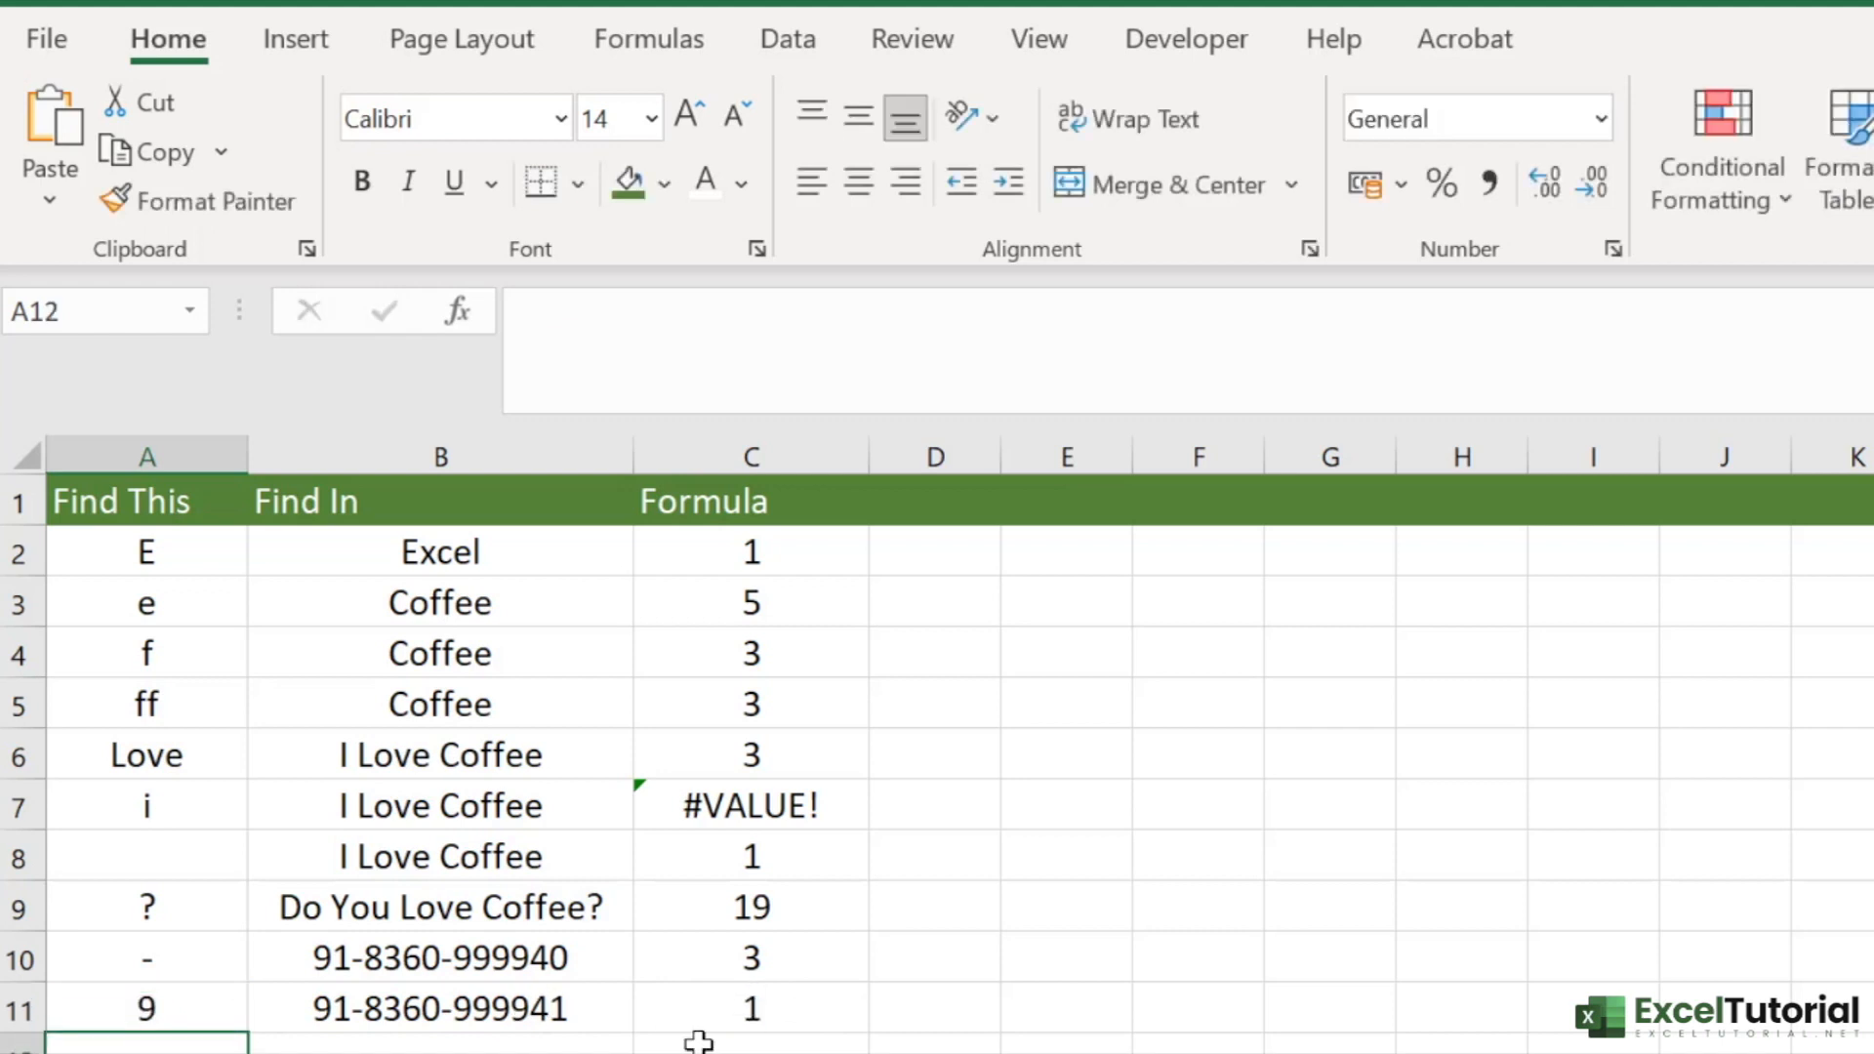
click(752, 1008)
click(485, 1012)
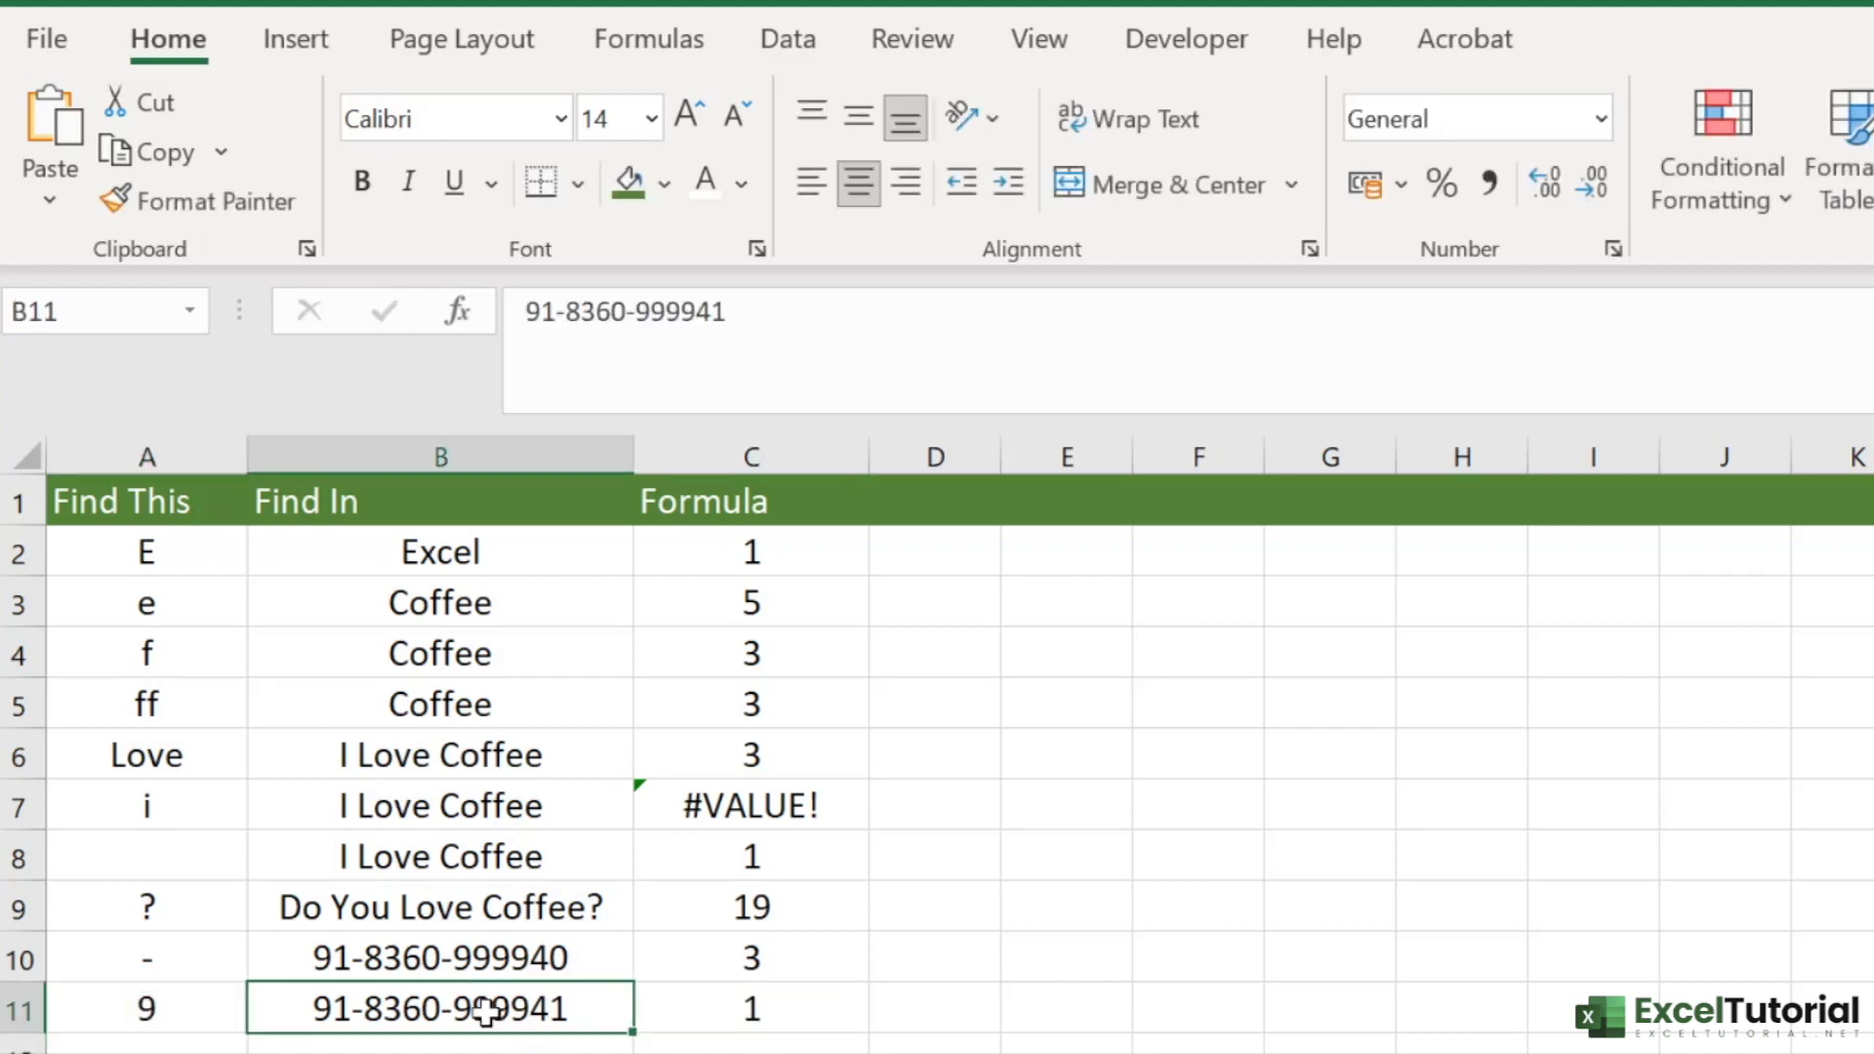